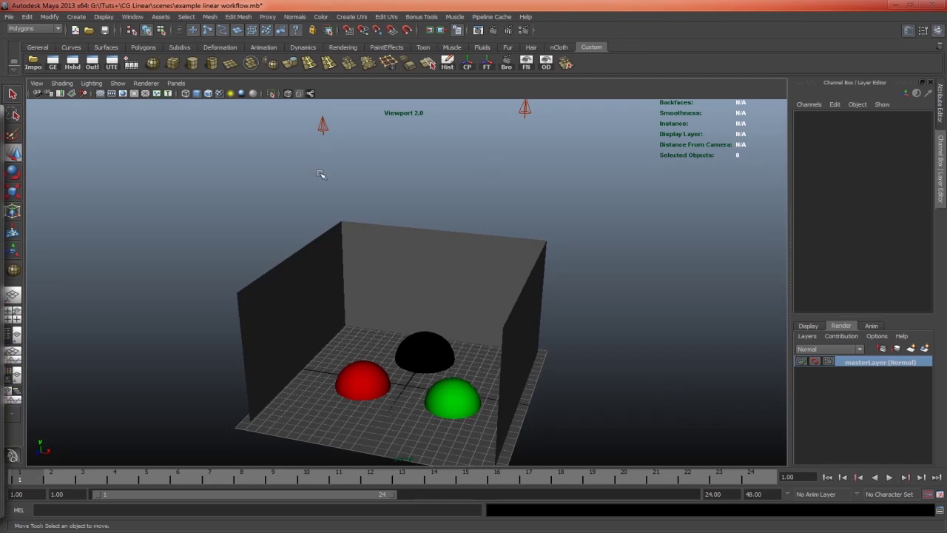
# Switch the viewport to Use All Lights so the hemispheres cast shadows on the floor and walls
pyautogui.click(230, 94)
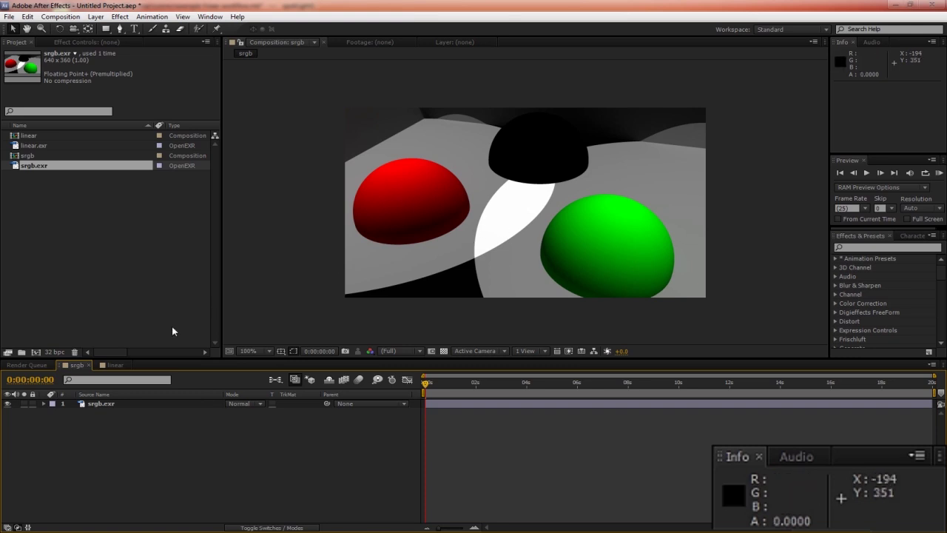
# View the darker linear comp, then return to the brighter srgb comp
pyautogui.click(118, 367)
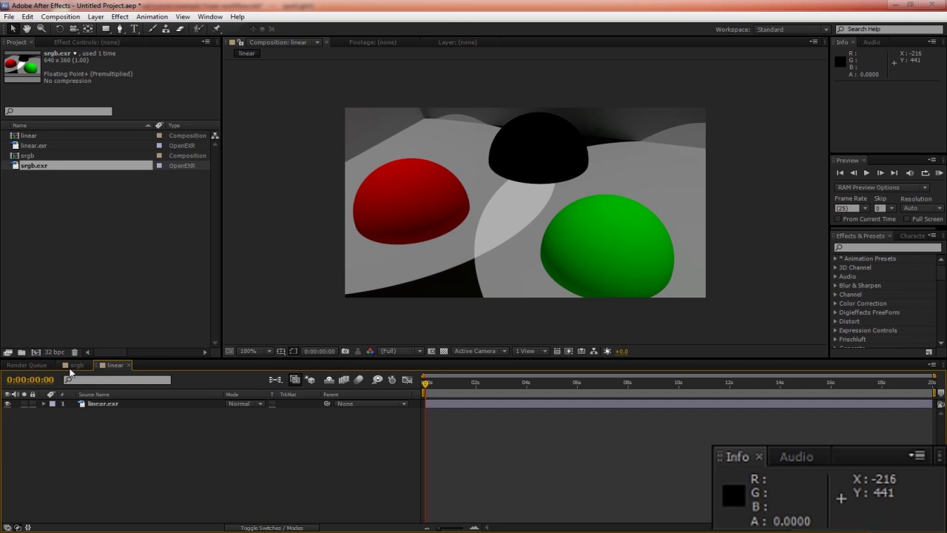
pyautogui.click(72, 365)
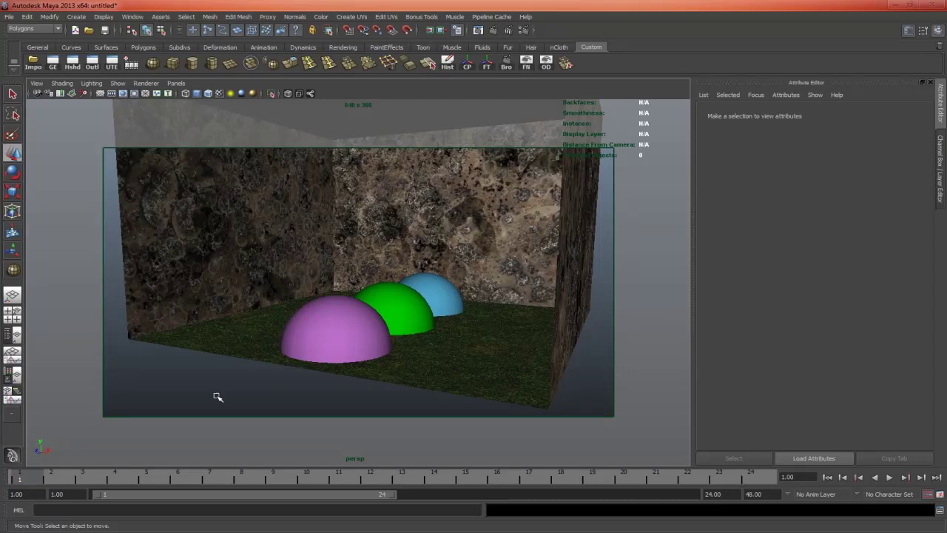
# Select and deselect the room box, and toggle viewport lighting to the scene's lights
pyautogui.click(234, 284)
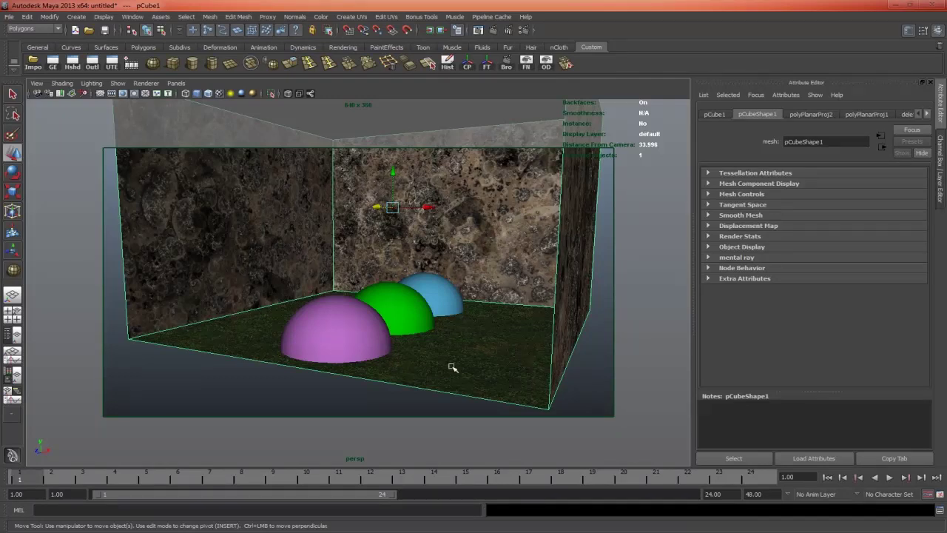
pyautogui.click(298, 406)
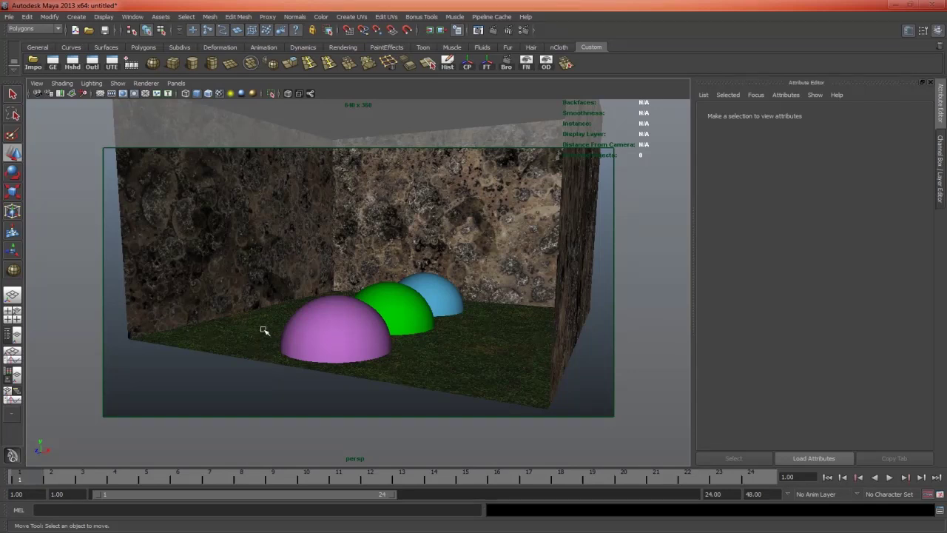
pyautogui.click(230, 94)
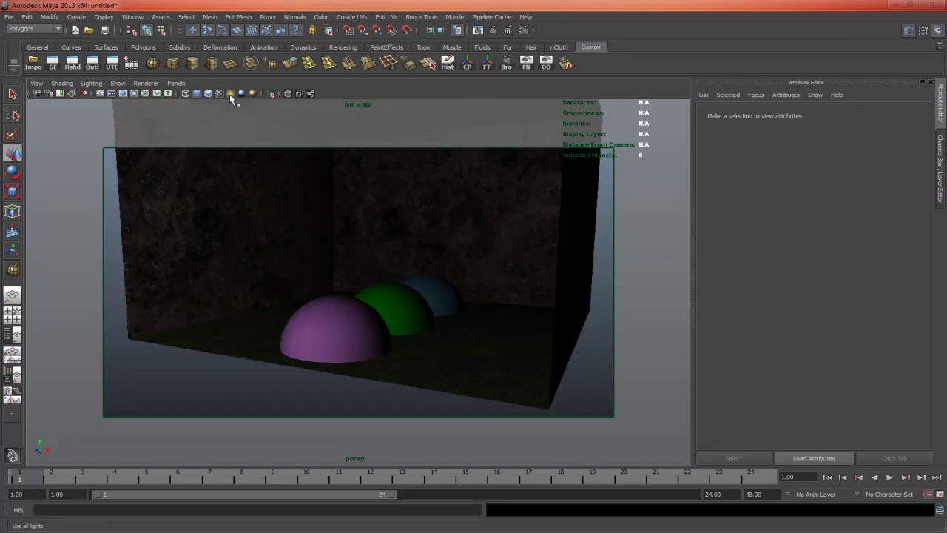
# Check the area light's settings in four-view, then return to perspective lit only by the scene's lights
pyautogui.press('space')
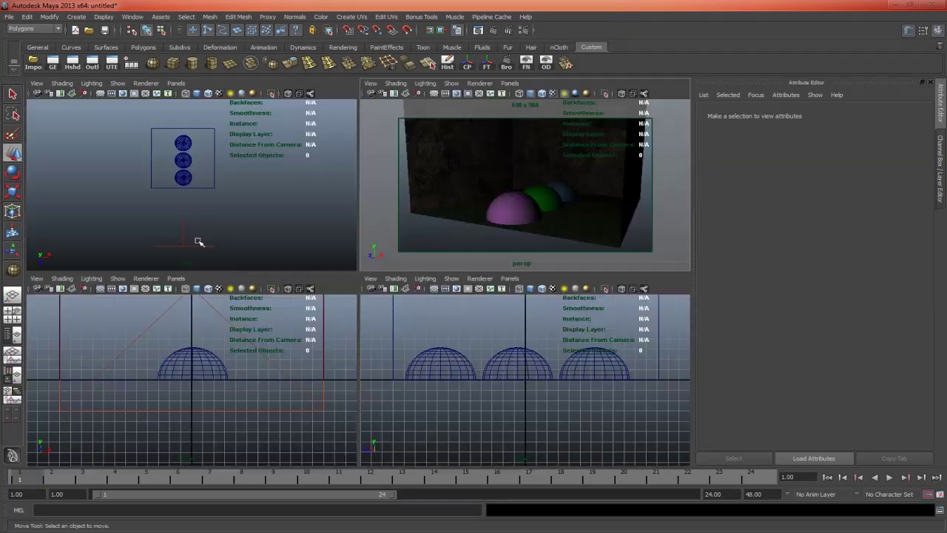
pyautogui.click(177, 247)
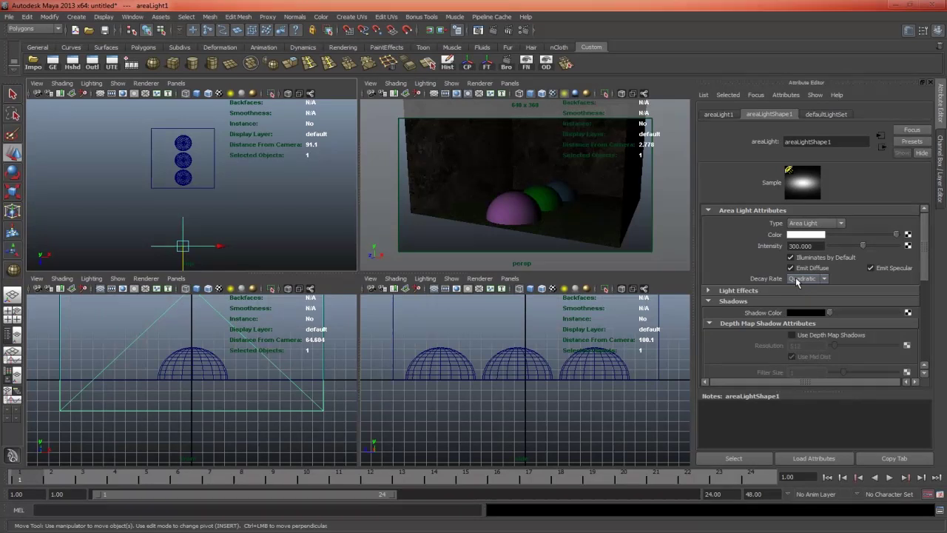
pyautogui.click(456, 248)
pyautogui.press('space')
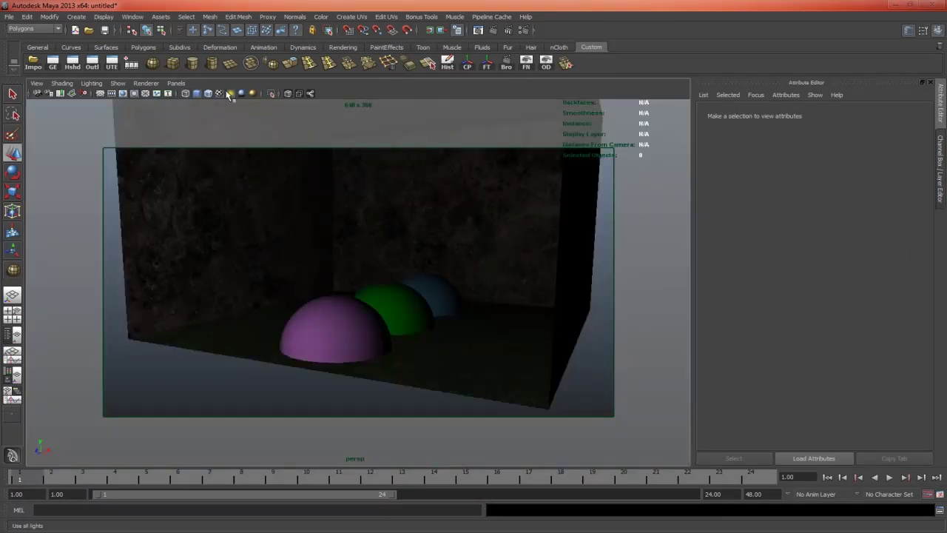
pyautogui.click(230, 93)
pyautogui.click(230, 93)
# Render the current frame with mental ray and move the Render View aside
pyautogui.click(493, 33)
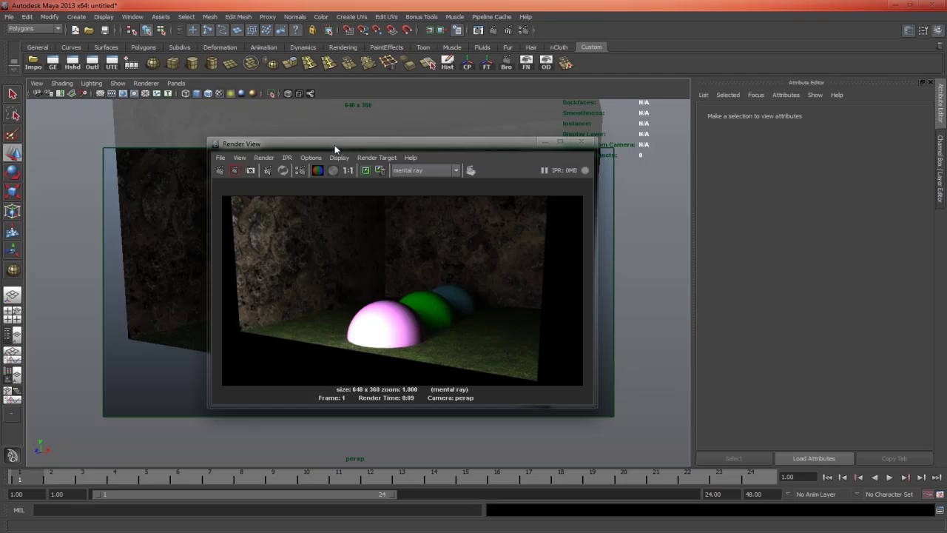
pyautogui.moveTo(345, 143); pyautogui.dragTo(634, 139)
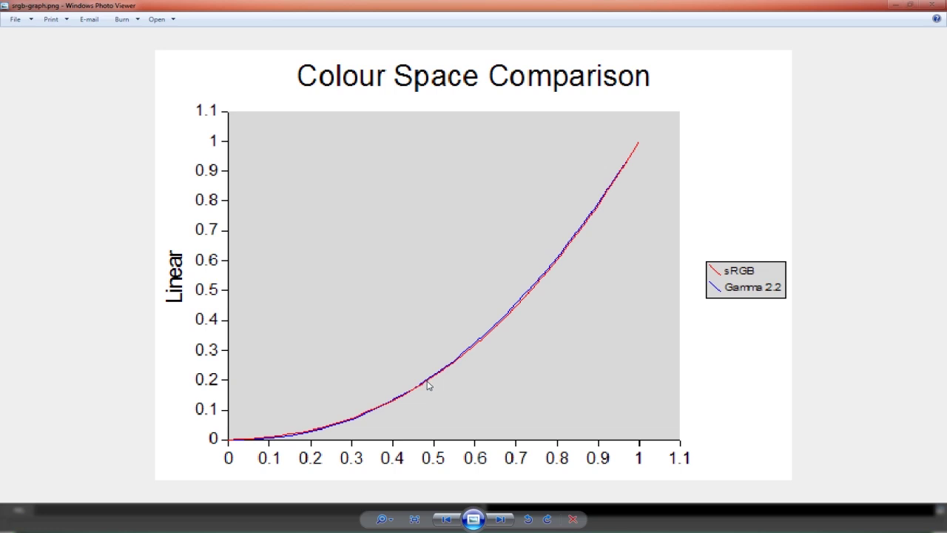
# Minimize Photo Viewer to return to Maya's 640 x 360 mental ray render
pyautogui.click(888, 9)
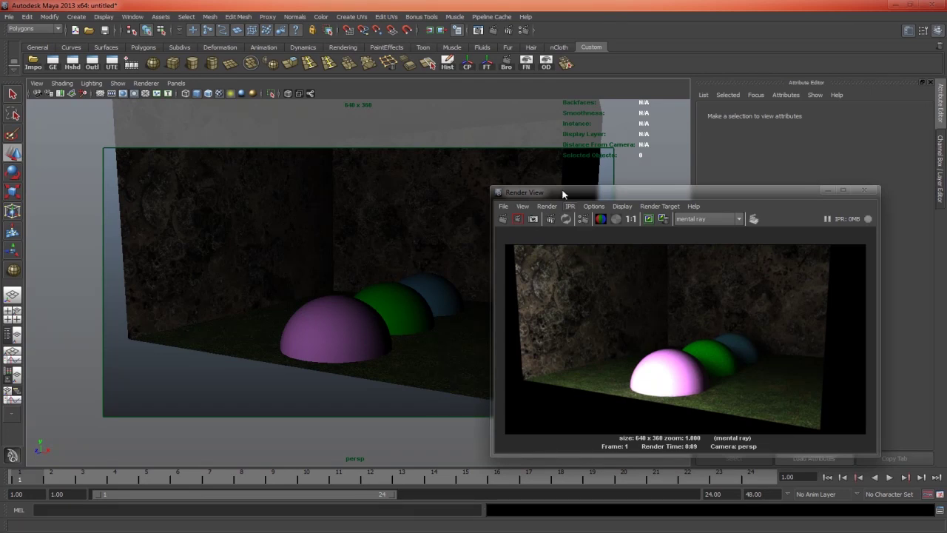
# Enable colour management in Render Settings with Linear sRGB as the default input profile
pyautogui.click(469, 68)
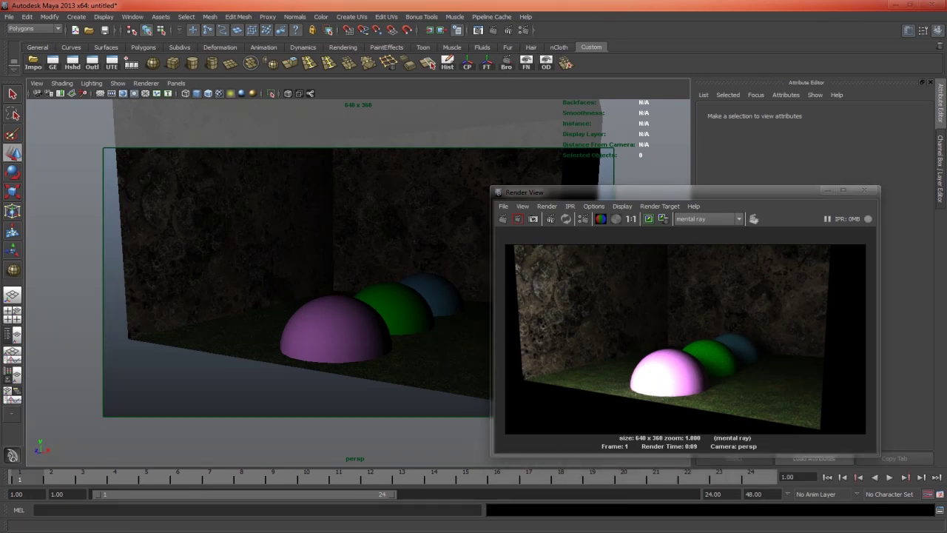
pyautogui.click(252, 295)
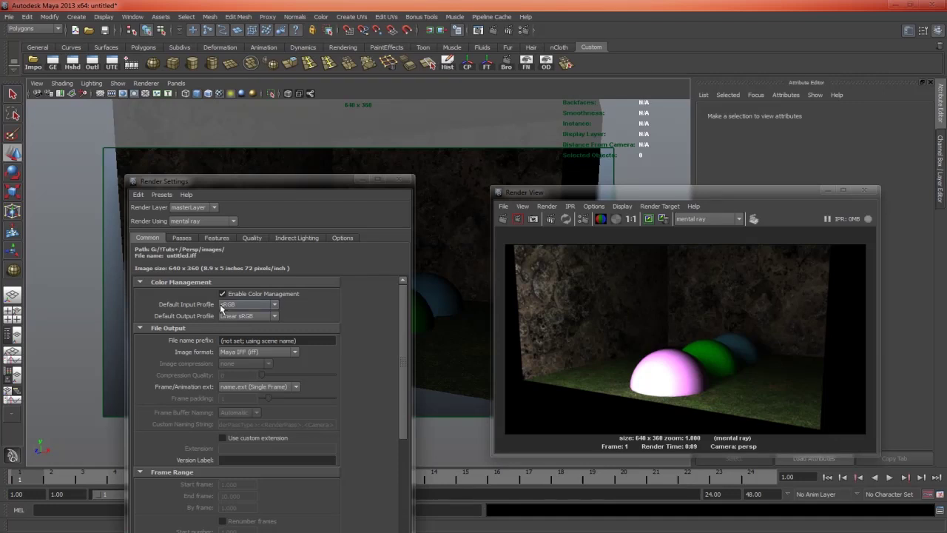
pyautogui.click(224, 309)
pyautogui.click(235, 315)
# Set the default output profile to sRGB
pyautogui.moveTo(581, 192); pyautogui.dragTo(529, 172)
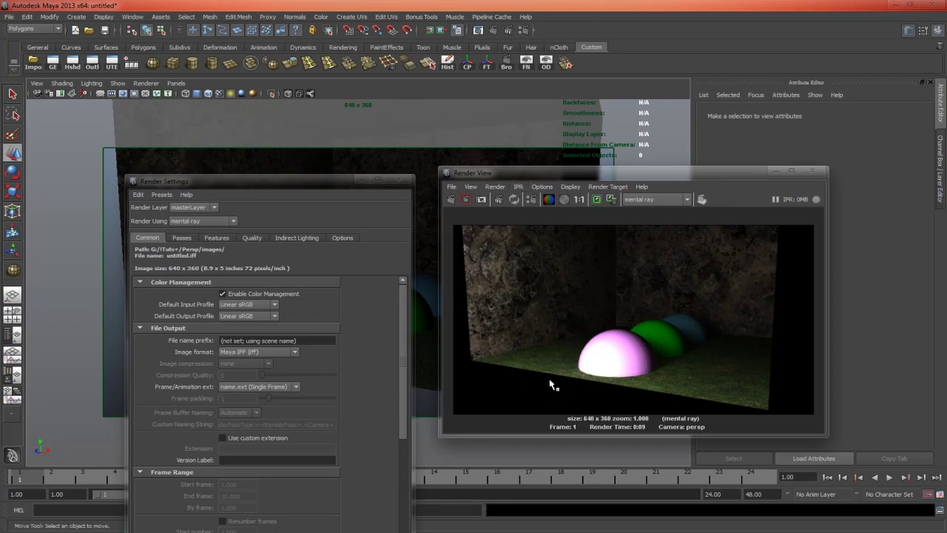
pyautogui.click(231, 316)
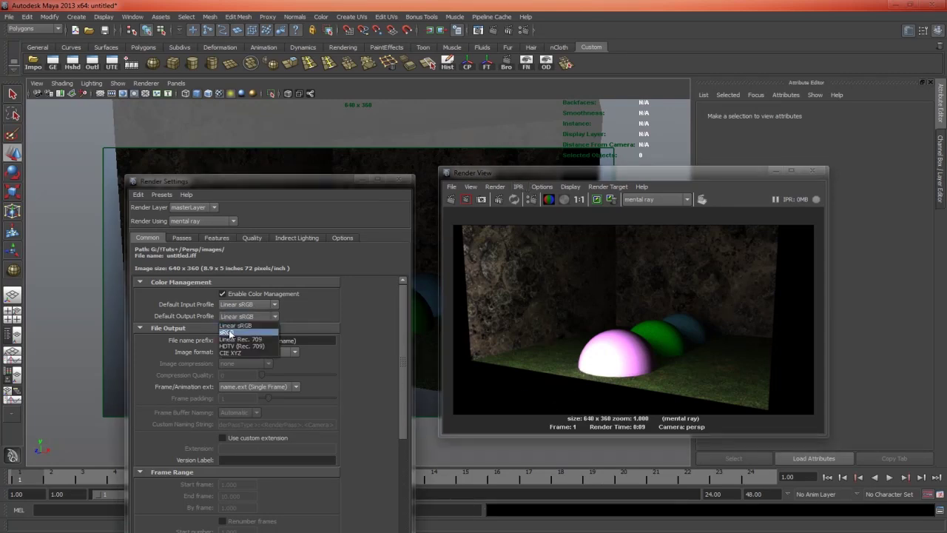
pyautogui.click(230, 332)
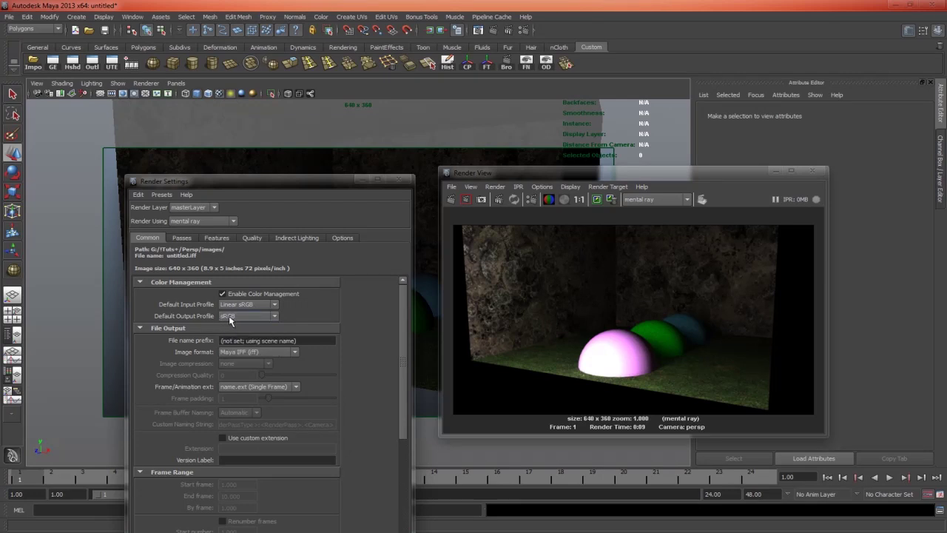
pyautogui.click(231, 316)
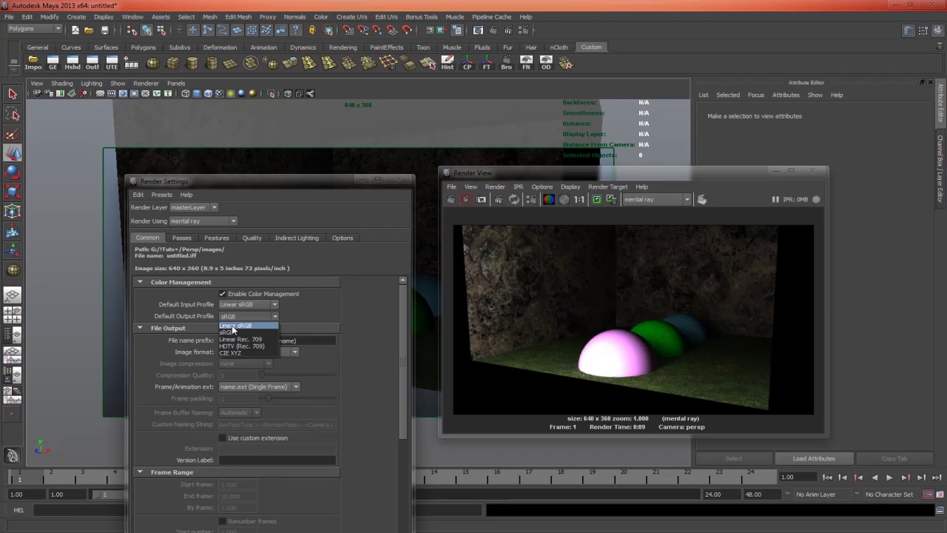
pyautogui.click(537, 327)
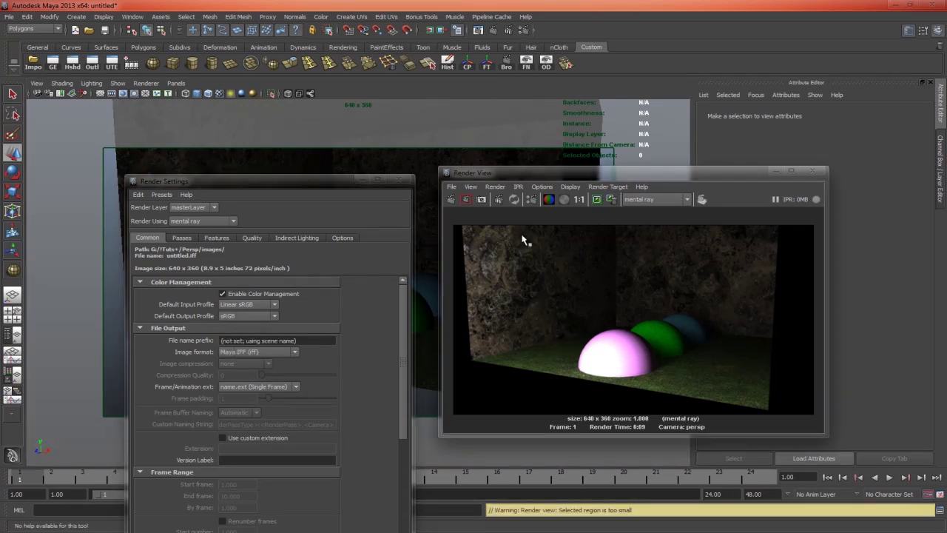
pyautogui.click(232, 316)
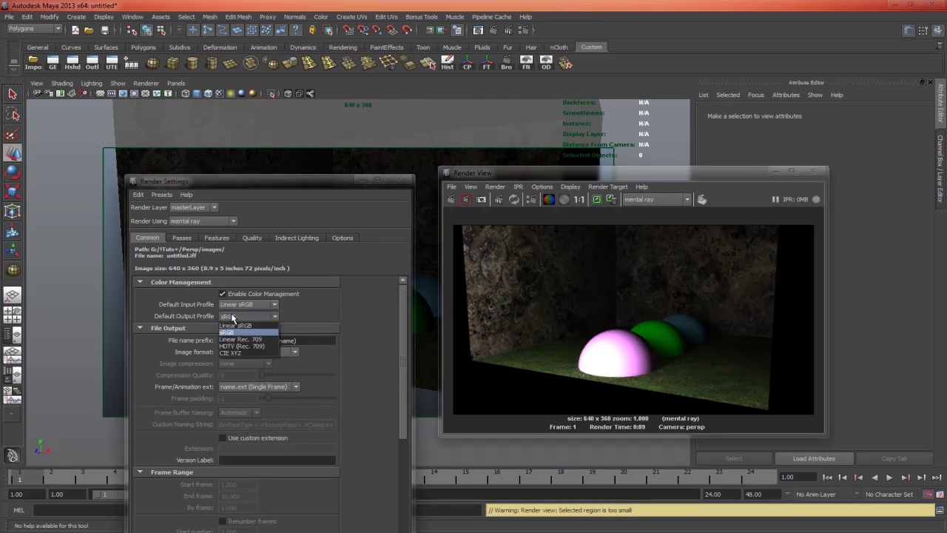
pyautogui.click(235, 332)
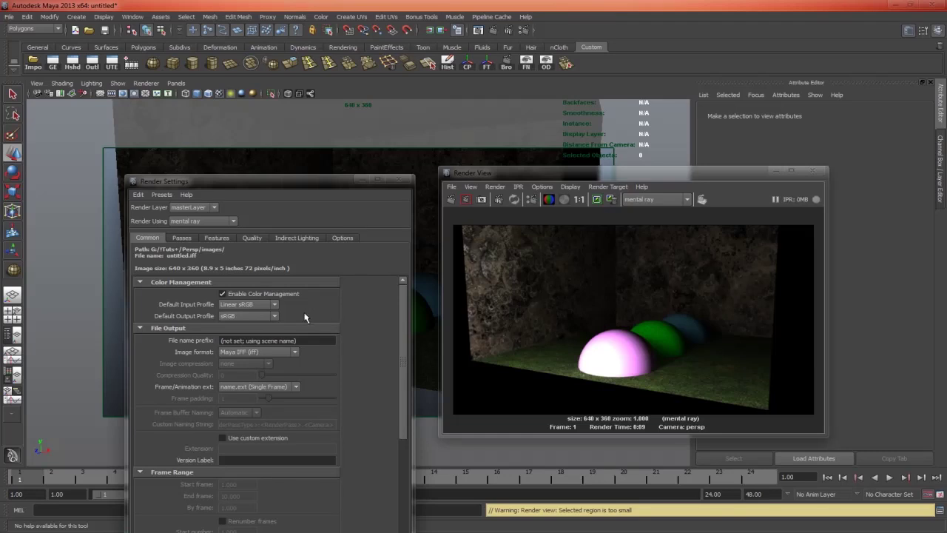
pyautogui.click(275, 317)
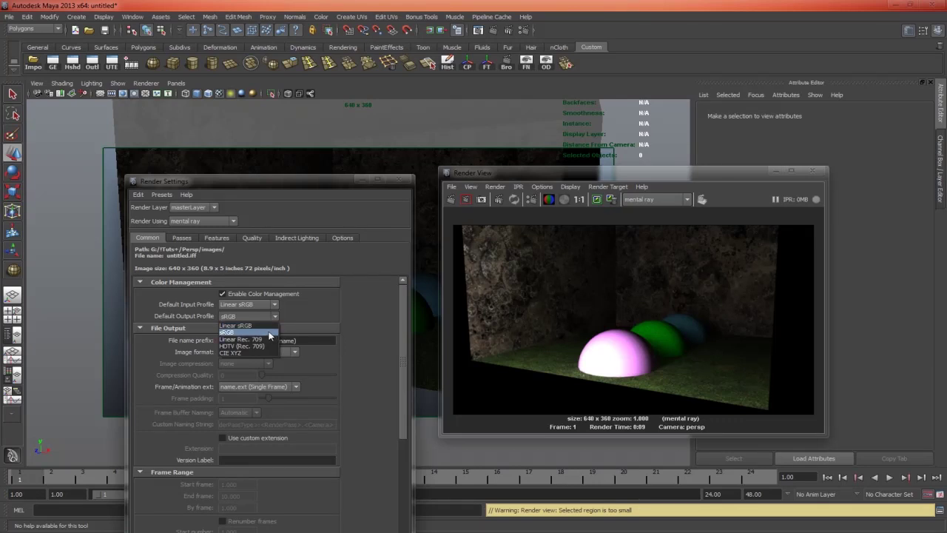
pyautogui.click(269, 334)
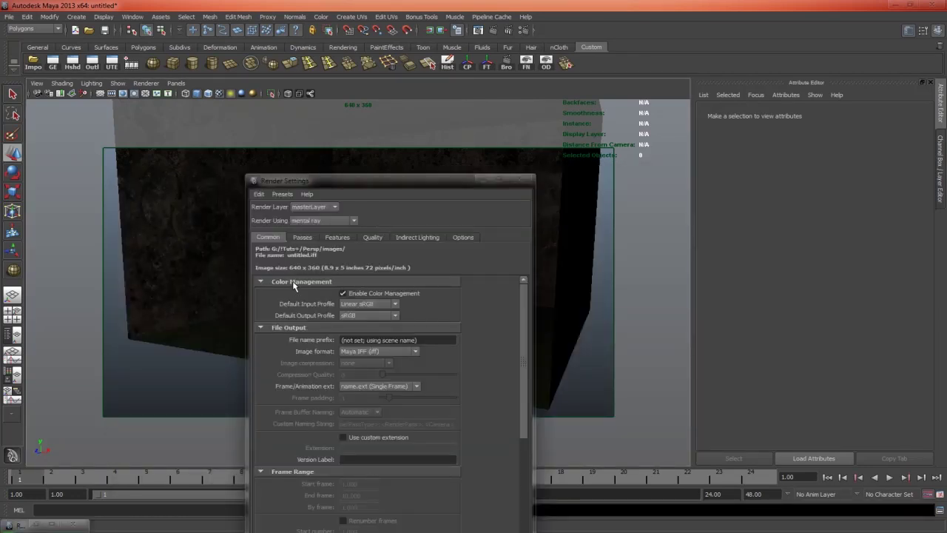
# Re-render and compare the brighter colour-managed image with the earlier darker stored render
pyautogui.click(497, 31)
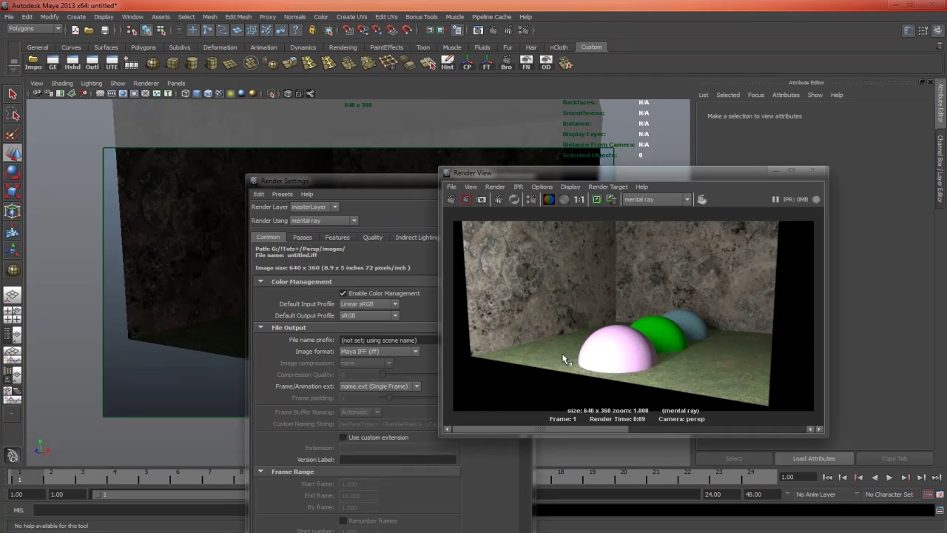
pyautogui.click(648, 429)
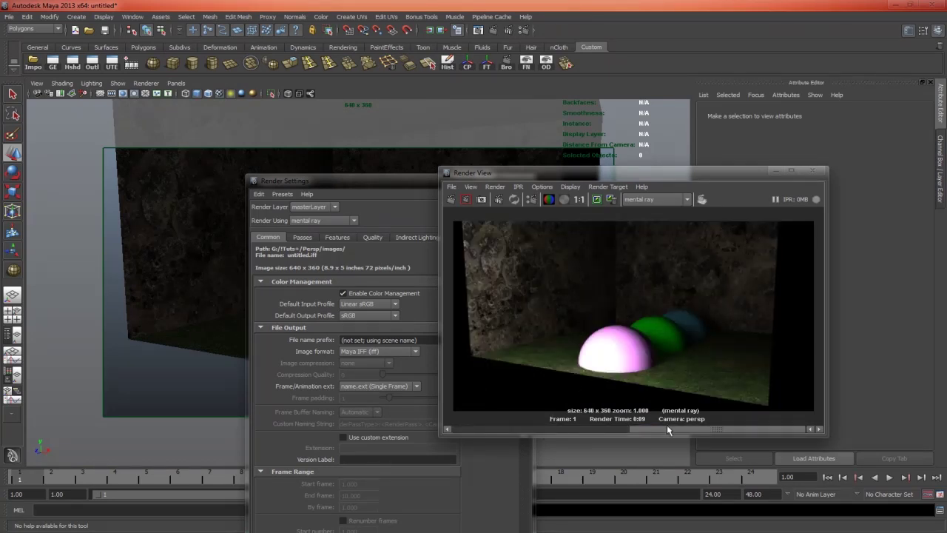
pyautogui.click(589, 427)
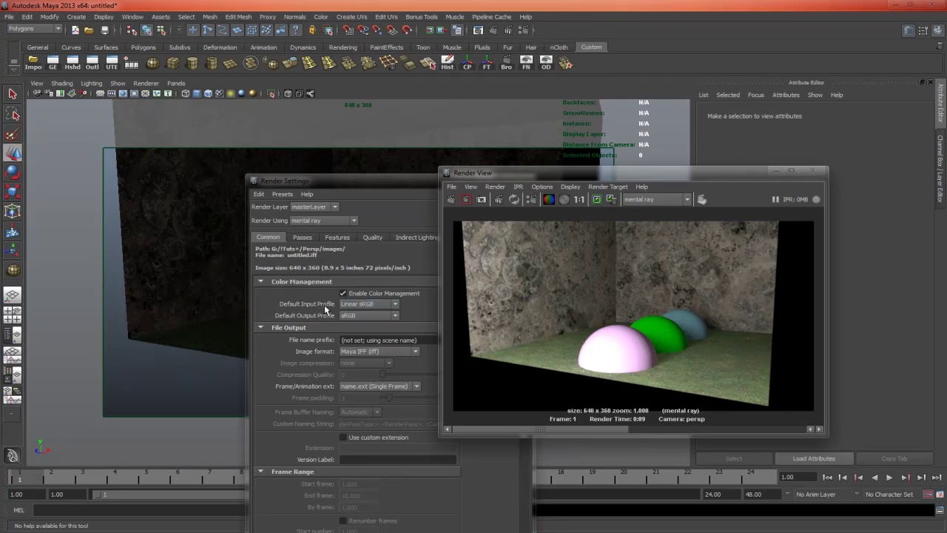
# Review the input profile choices, move Render Settings aside, and bring the Render View forward
pyautogui.click(344, 304)
pyautogui.moveTo(337, 182); pyautogui.dragTo(254, 398)
pyautogui.click(230, 256)
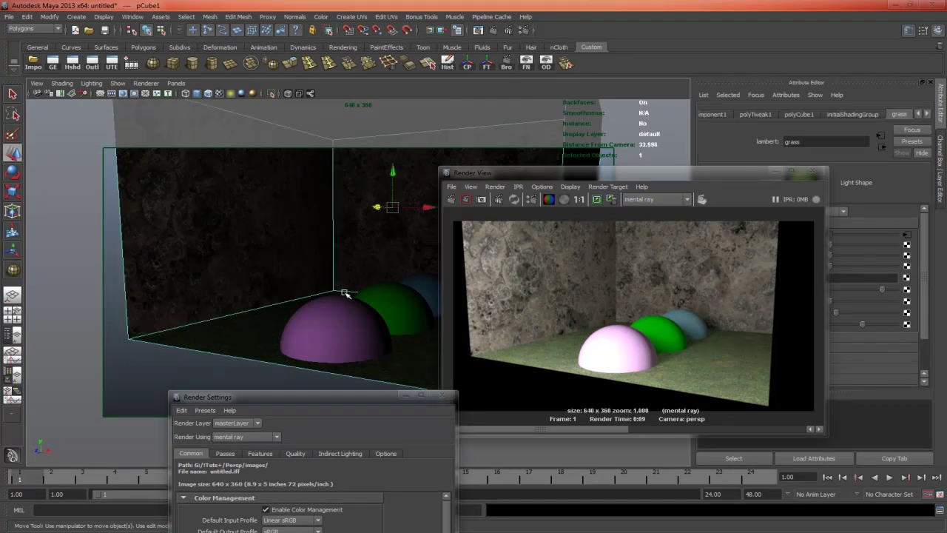
pyautogui.click(232, 369)
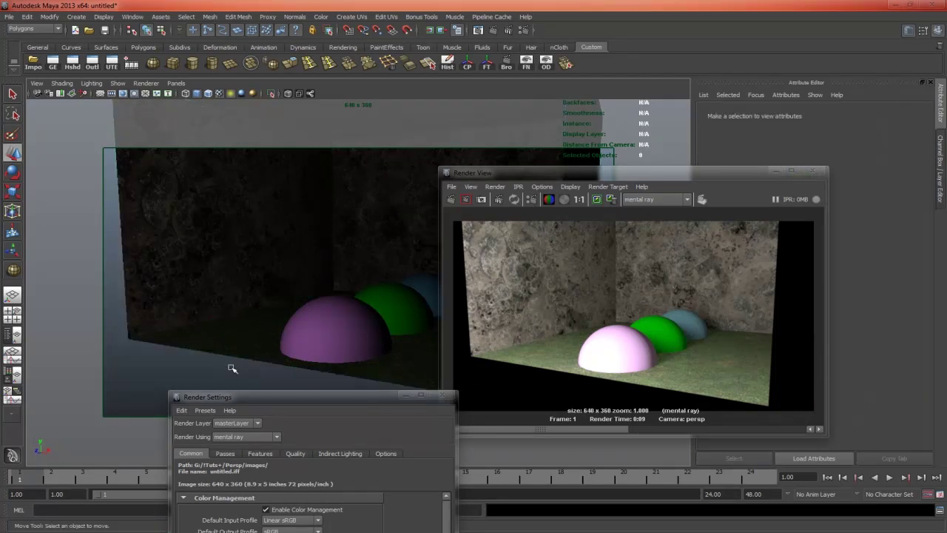
pyautogui.click(600, 204)
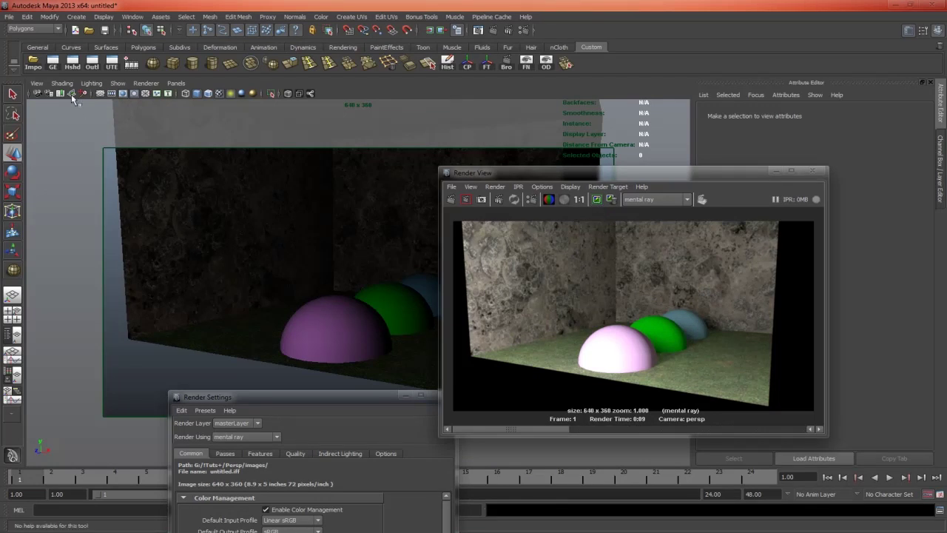
# Show the grass texture file1's attributes from Hypershade's Textures tab
pyautogui.click(73, 63)
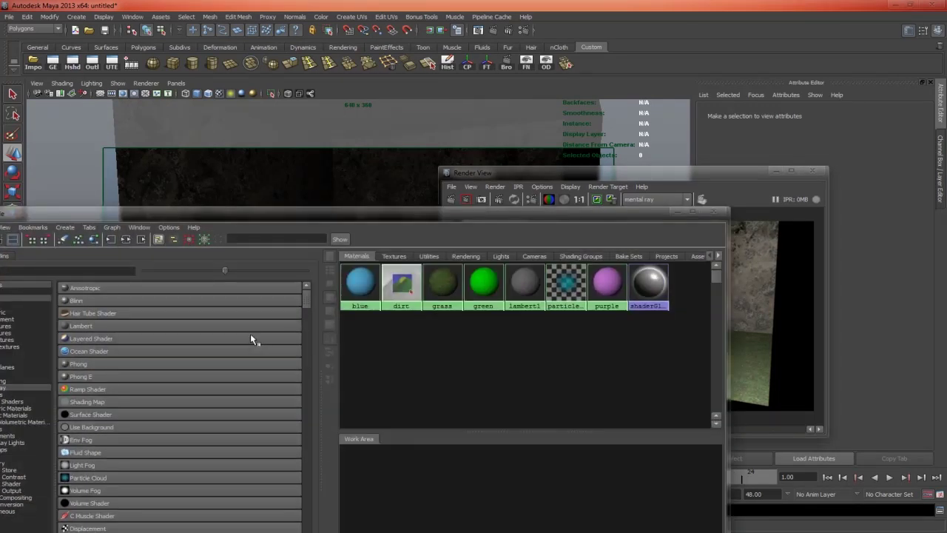
pyautogui.click(392, 256)
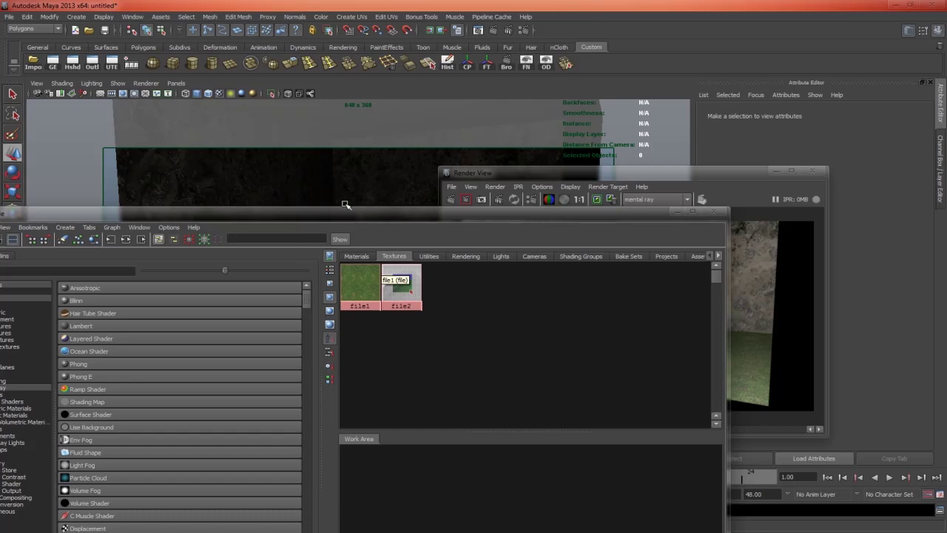
pyautogui.moveTo(345, 204); pyautogui.dragTo(445, 295)
pyautogui.click(773, 172)
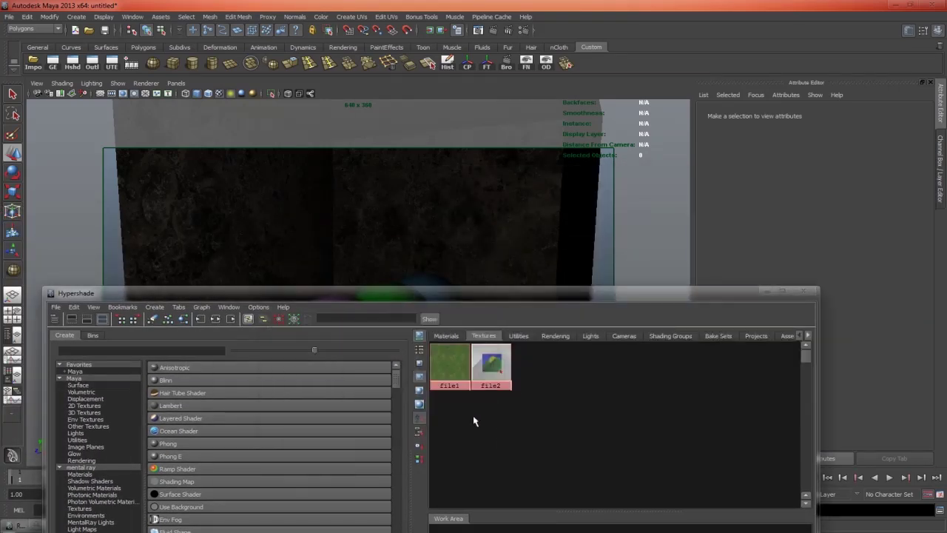
pyautogui.click(450, 364)
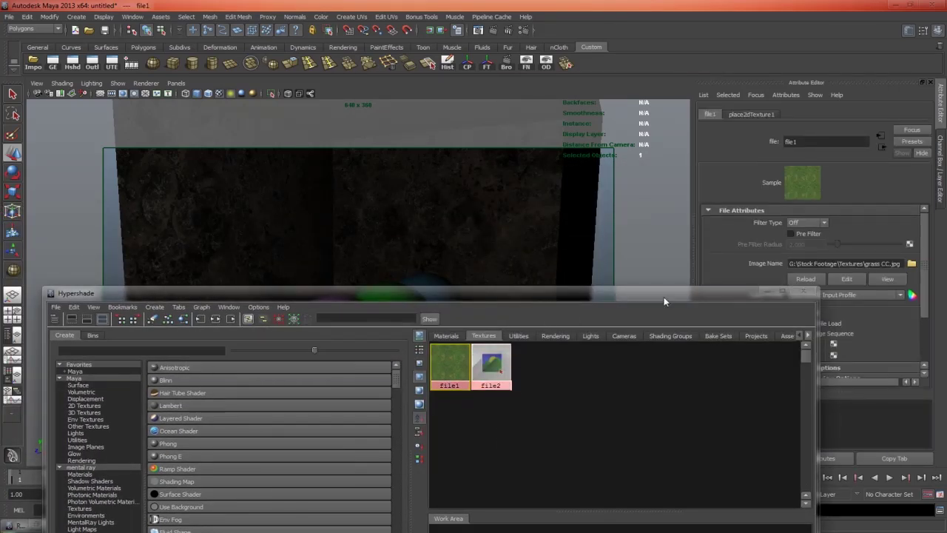
pyautogui.moveTo(663, 296); pyautogui.dragTo(577, 292)
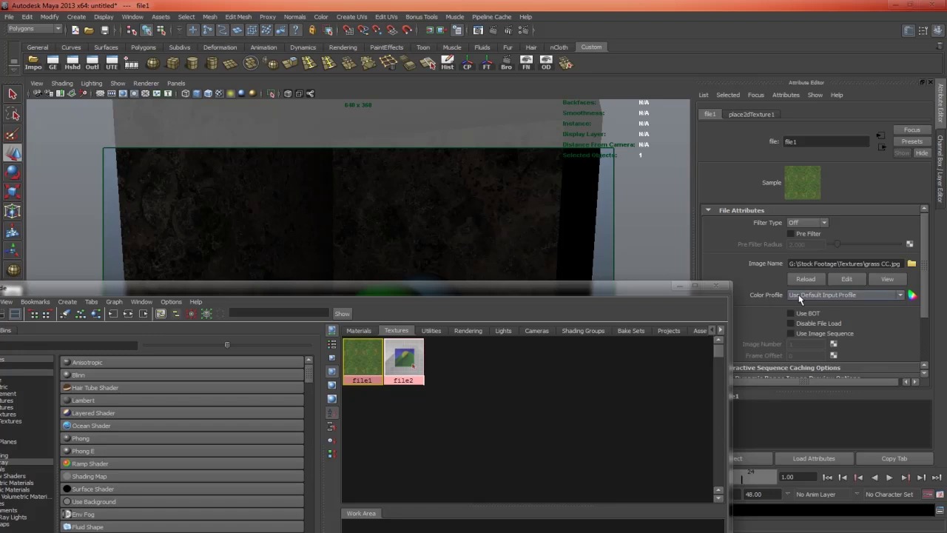
# Set the Color Profile of both file1 and file2 to sRGB
pyautogui.click(523, 29)
pyautogui.moveTo(273, 335); pyautogui.dragTo(246, 314)
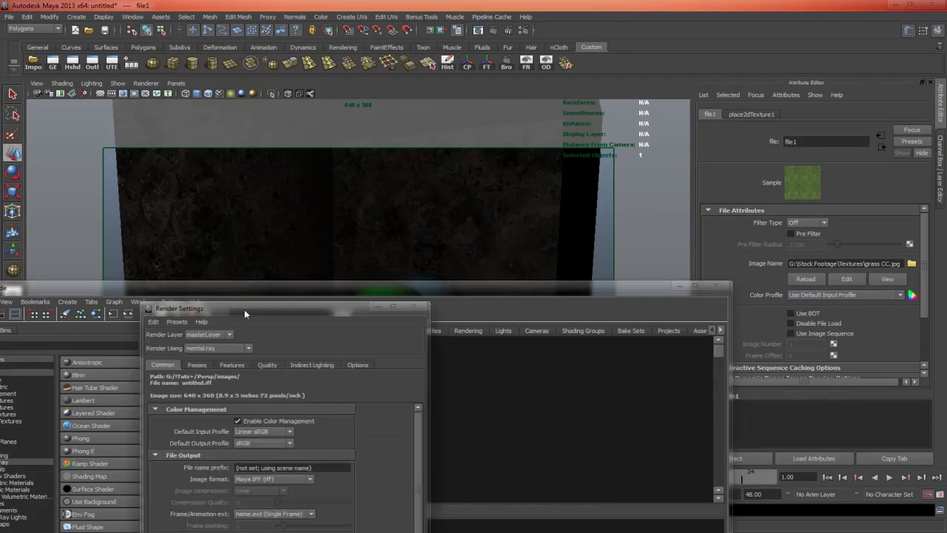
pyautogui.click(476, 303)
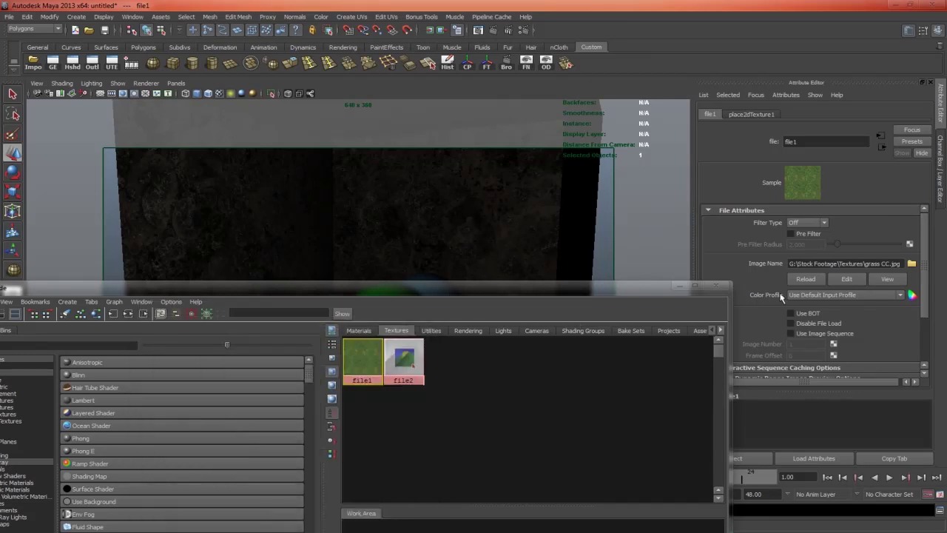
pyautogui.click(790, 295)
pyautogui.click(805, 314)
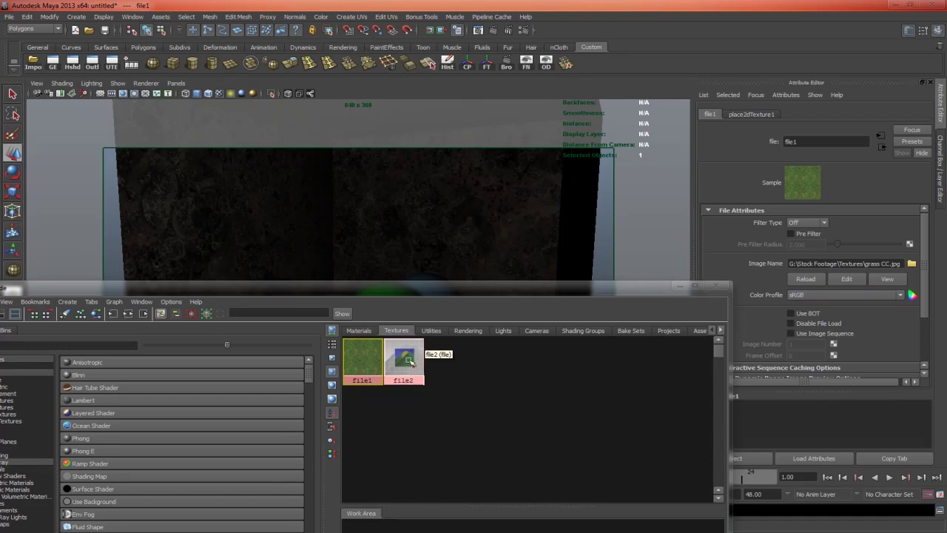
pyautogui.click(404, 359)
pyautogui.click(811, 295)
pyautogui.click(810, 315)
# Inspect the blue Lambert's Color attribute, reading RGB 0.392, 0.818, 1.000
pyautogui.click(358, 330)
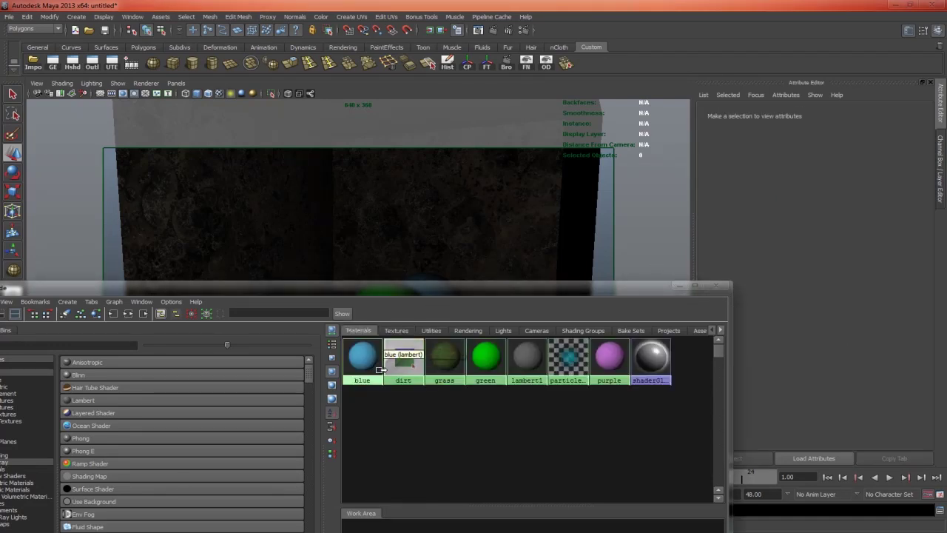
pyautogui.click(375, 359)
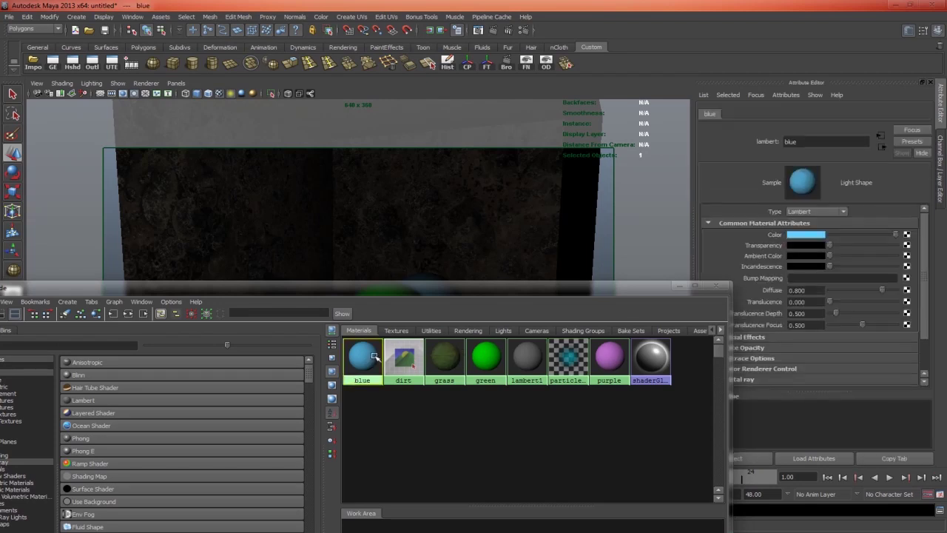
pyautogui.click(819, 239)
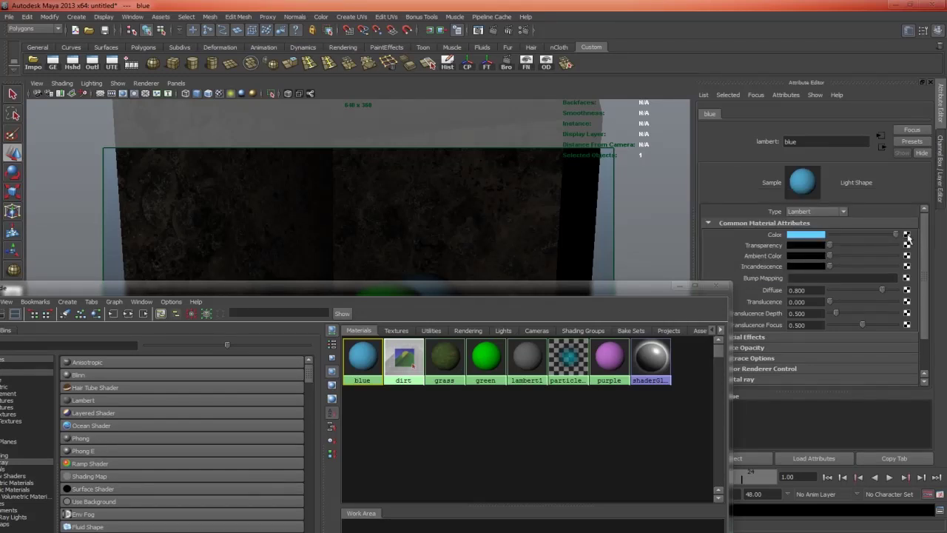
# Drive the blue material's colour through a Gamma Correct node at gamma 0.454, keeping its light blue value
pyautogui.click(907, 235)
pyautogui.click(346, 242)
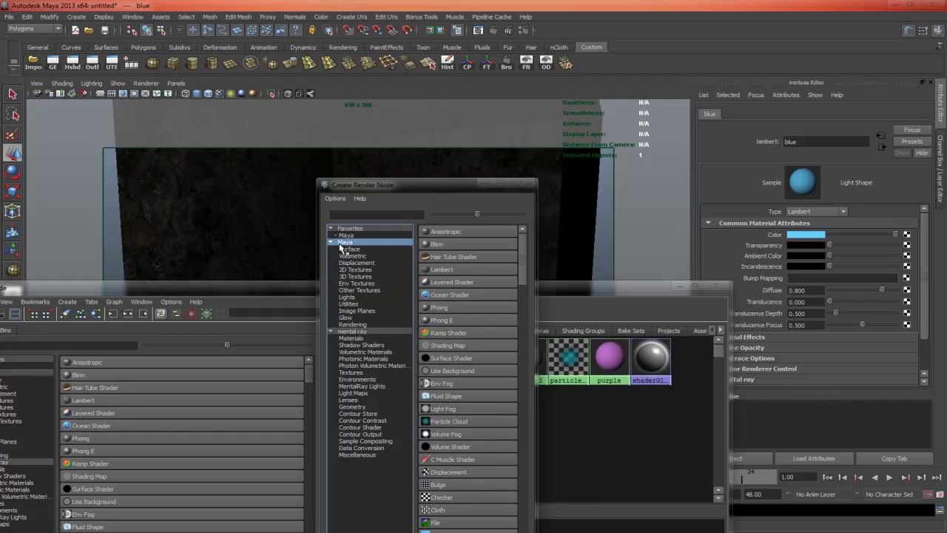
pyautogui.click(345, 213)
pyautogui.write('gamma')
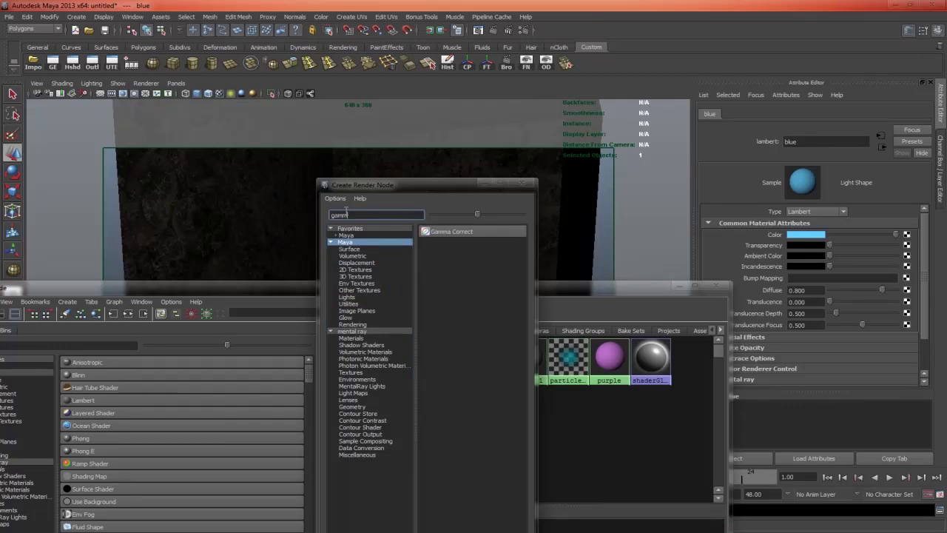
pyautogui.click(447, 232)
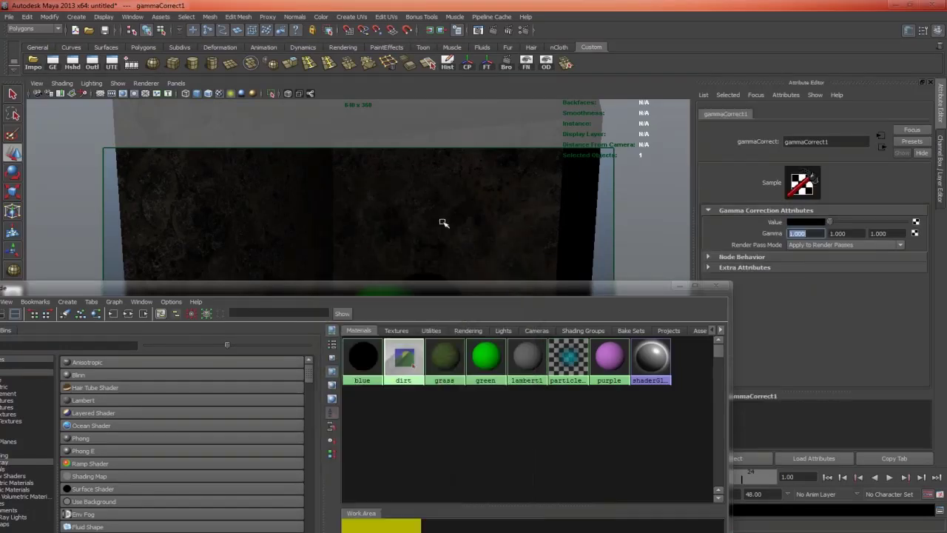
pyautogui.write('0.454')
pyautogui.press('Tab')
pyautogui.write('0.454')
pyautogui.press('Tab')
pyautogui.write('0.454')
pyautogui.click(804, 223)
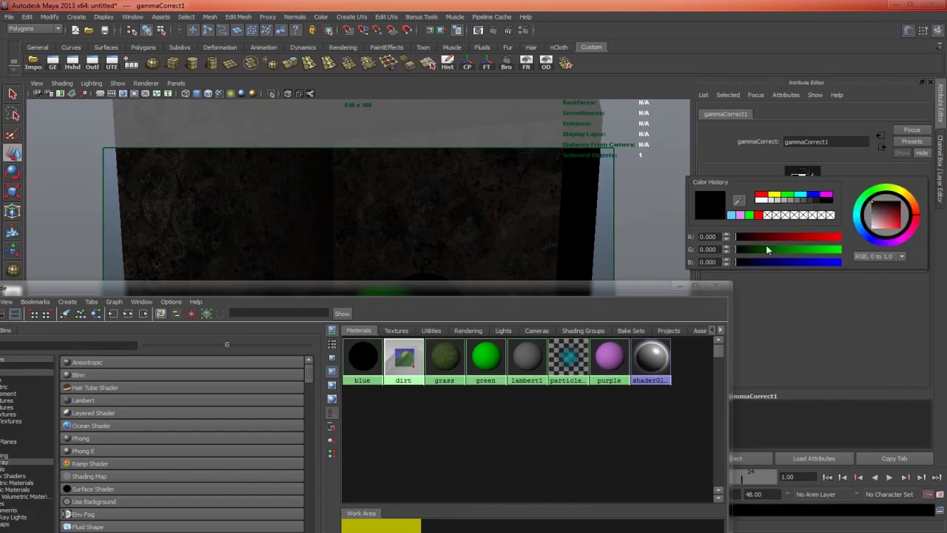
pyautogui.click(732, 215)
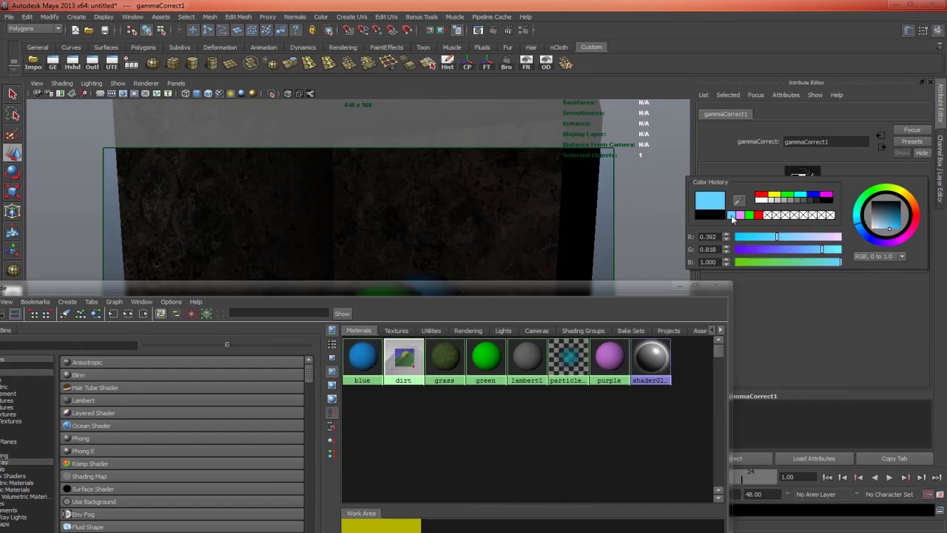
# Connect a Gamma Correct node with gamma 0.454 to the green material's colour
pyautogui.click(487, 358)
pyautogui.click(916, 215)
pyautogui.click(415, 222)
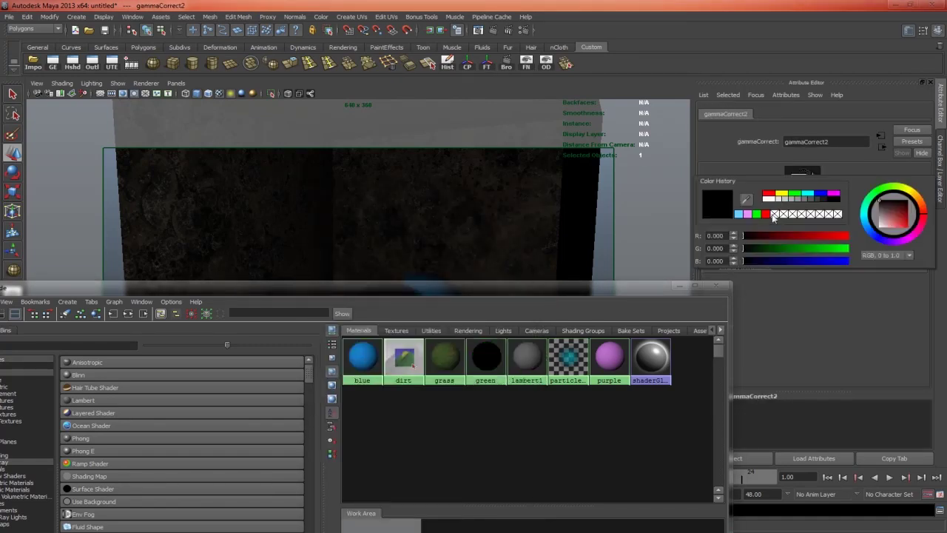
pyautogui.doubleClick(803, 233)
pyautogui.write('0.454')
pyautogui.press('Tab')
pyautogui.write('0.454')
pyautogui.press('Tab')
pyautogui.write('0.454')
pyautogui.press('Return')
# Attach a Gamma Correct node to the purple material's colour, then select the room cube
pyautogui.click(609, 358)
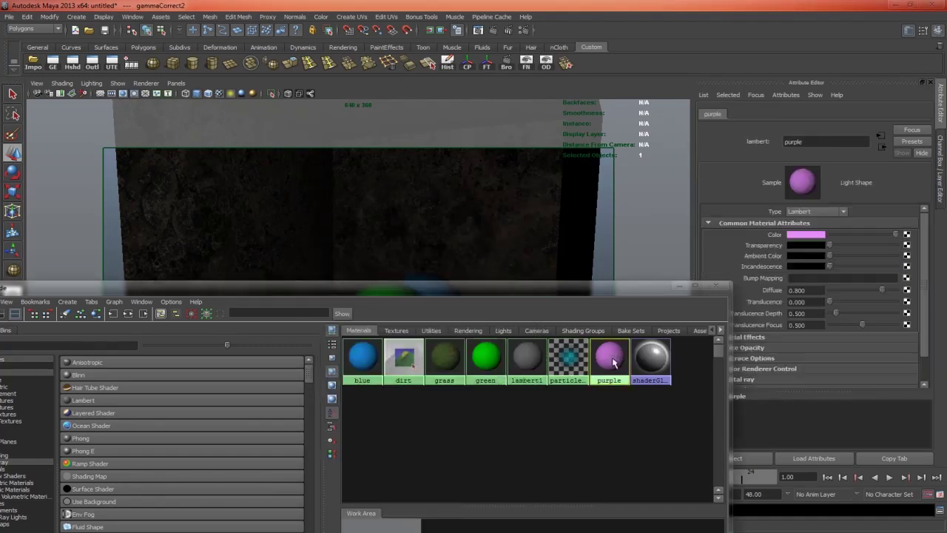
pyautogui.click(907, 234)
pyautogui.click(451, 231)
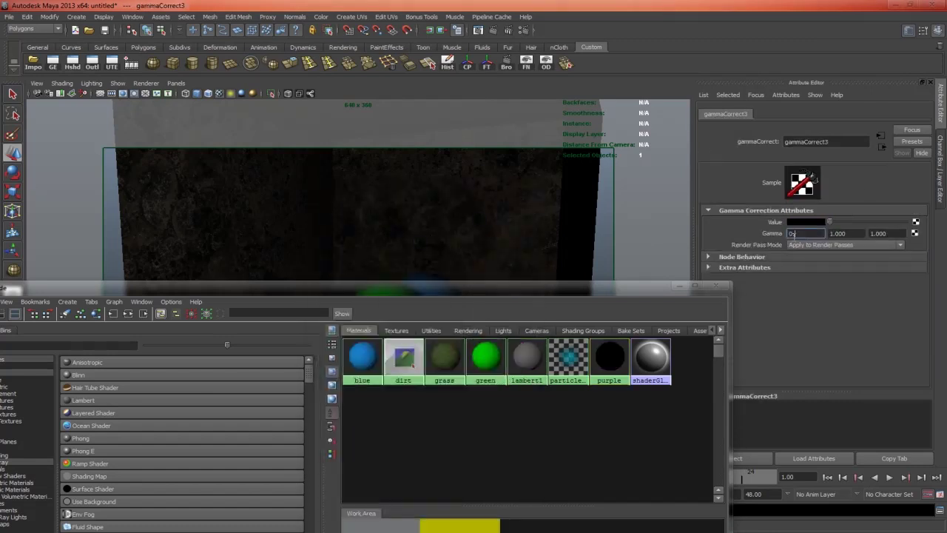
pyautogui.click(803, 222)
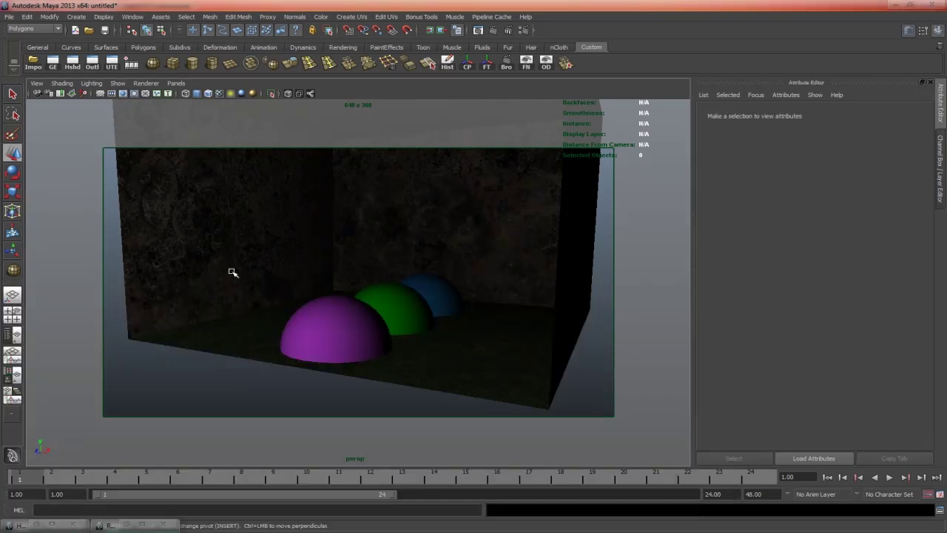
pyautogui.click(239, 229)
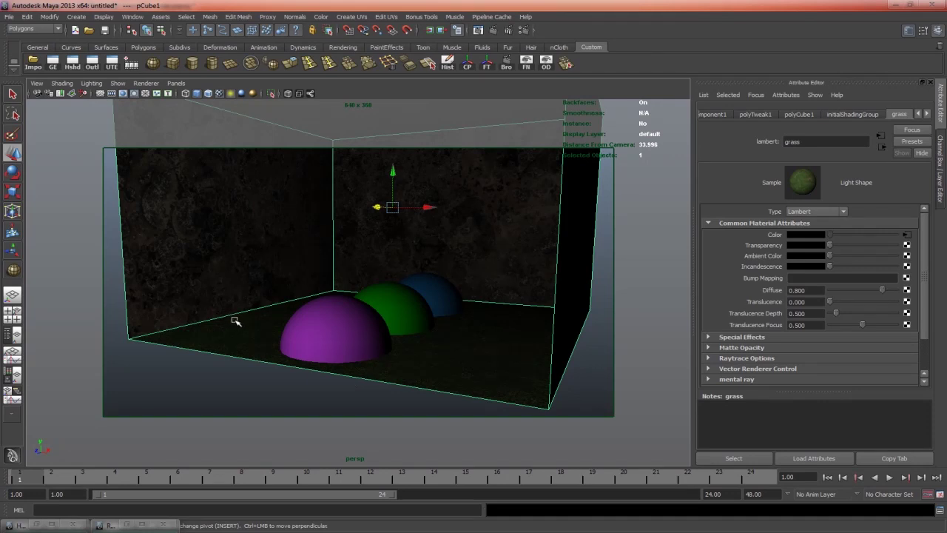
# Clear the selection, render the current frame, and compare it with the earlier stored render
pyautogui.click(275, 400)
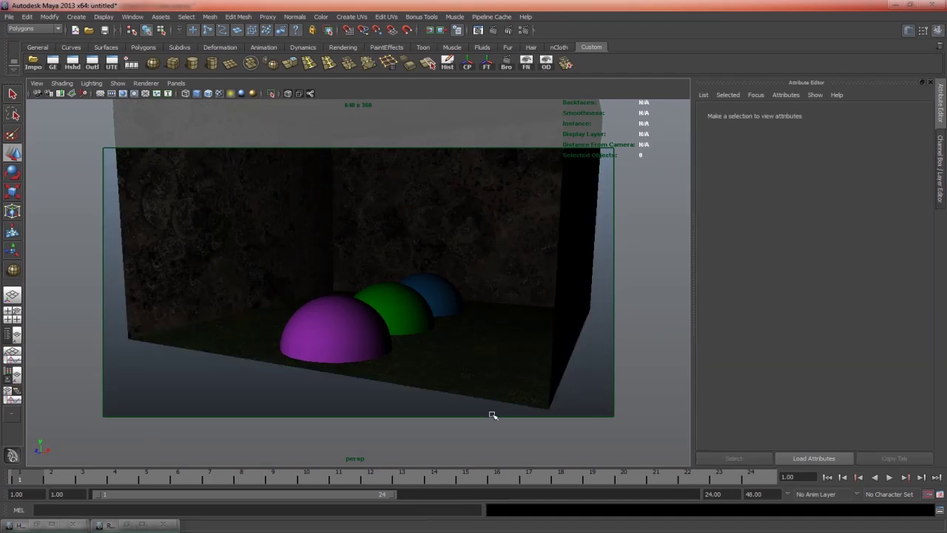
pyautogui.click(493, 30)
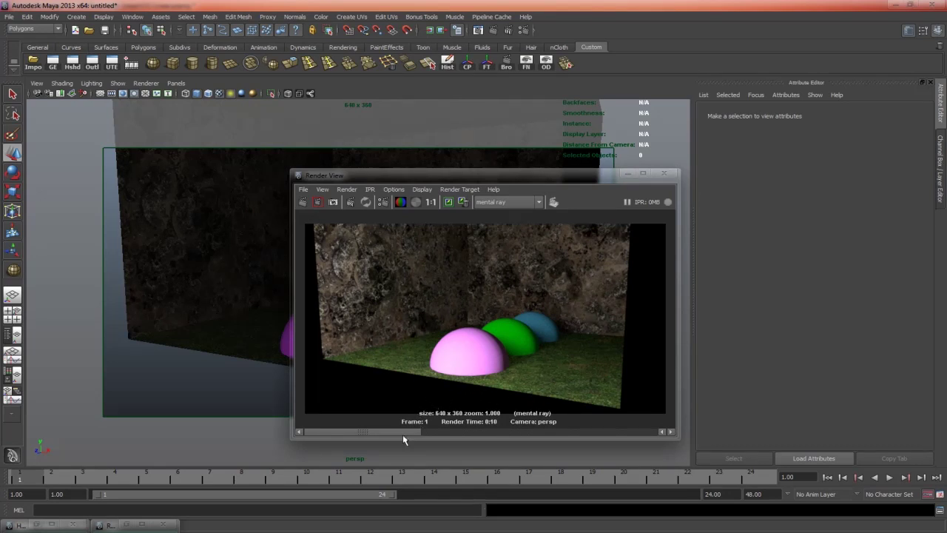
pyautogui.moveTo(412, 437); pyautogui.dragTo(381, 437)
pyautogui.moveTo(430, 436); pyautogui.dragTo(374, 437)
pyautogui.click(461, 436)
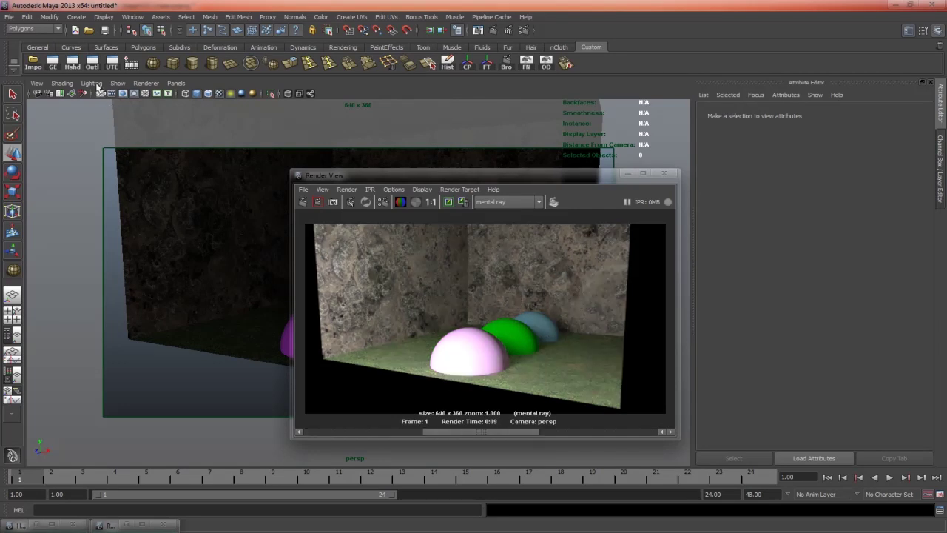
# In Hypershade, follow the blue material's Color to gammaCorrect1, then flip between the stored renders
pyautogui.click(72, 63)
pyautogui.click(374, 342)
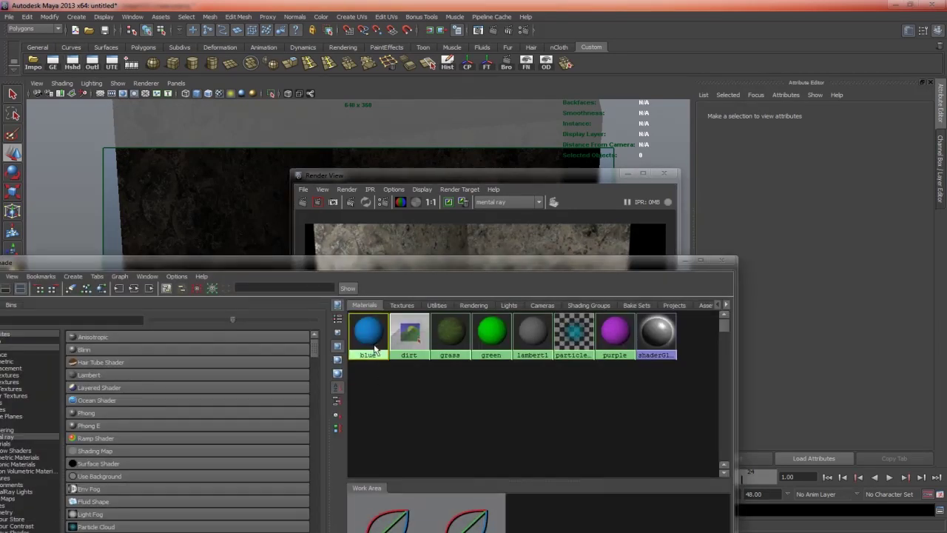
pyautogui.click(905, 234)
pyautogui.click(809, 227)
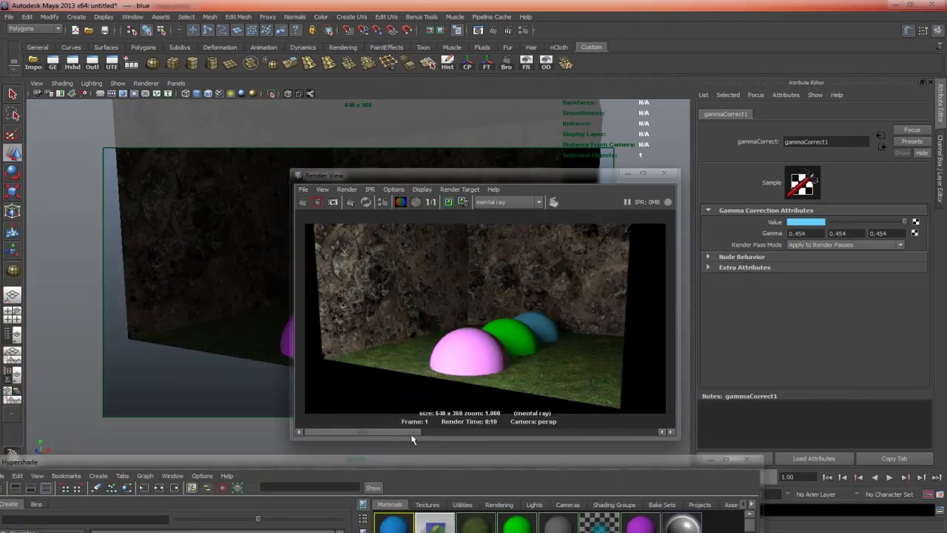
pyautogui.click(427, 434)
pyautogui.click(415, 434)
# In Render Settings, set the default output profile to Linear sRGB
pyautogui.click(519, 32)
pyautogui.moveTo(231, 315); pyautogui.dragTo(237, 170)
pyautogui.click(238, 297)
pyautogui.click(253, 307)
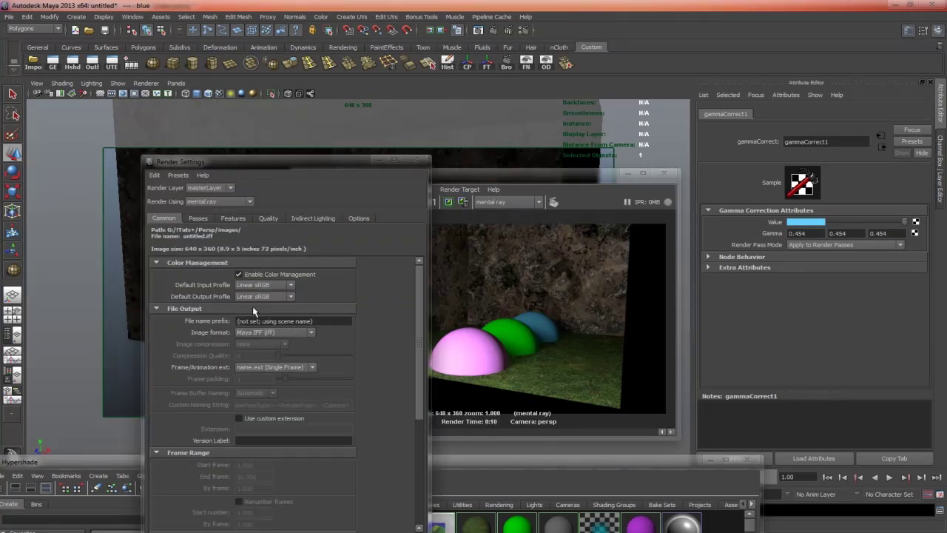
# Set the Quality framebuffer data type to RGBA (Float) 4x32 Bit
pyautogui.click(268, 218)
pyautogui.moveTo(262, 163); pyautogui.dragTo(267, 47)
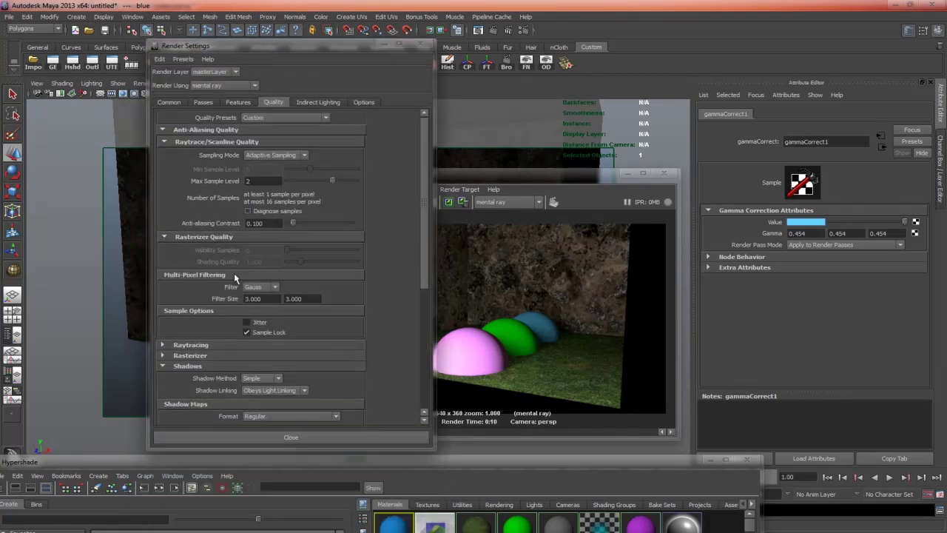
pyautogui.scroll(-5, 219, 314)
pyautogui.scroll(-2, 219, 323)
pyautogui.click(207, 419)
pyautogui.scroll(-3, 207, 420)
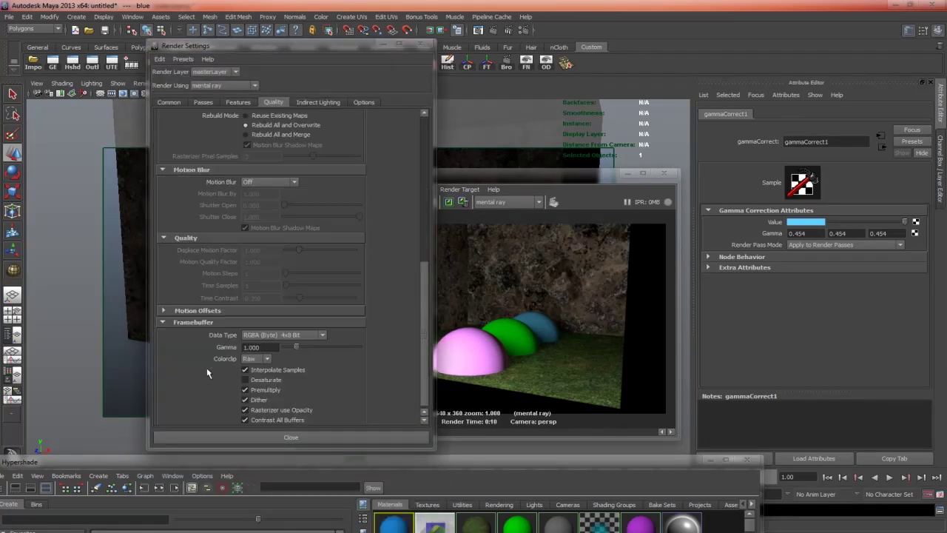
pyautogui.click(256, 340)
pyautogui.click(275, 403)
pyautogui.moveTo(531, 177); pyautogui.dragTo(640, 176)
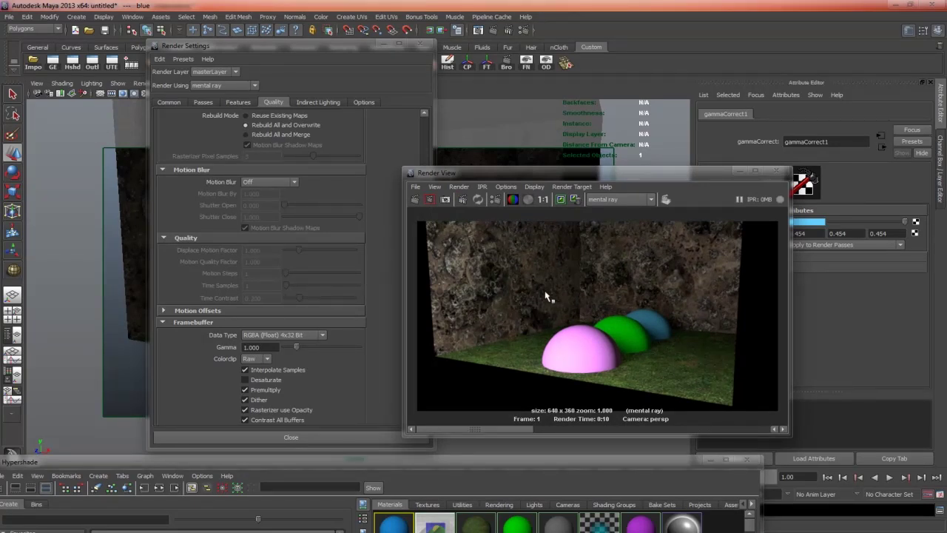
# Revert the framebuffer to RGBA (Byte) 4x8 Bit and the output profile to sRGB
pyautogui.click(294, 335)
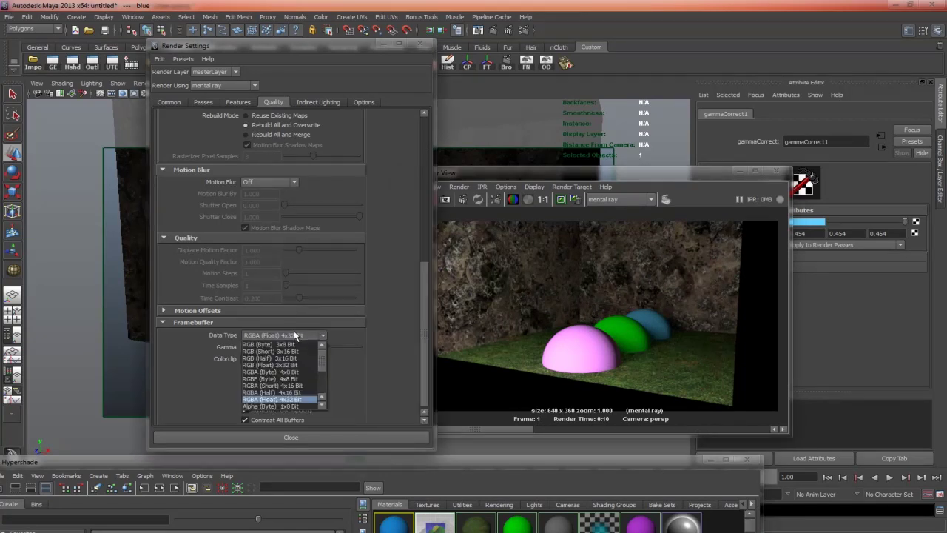
pyautogui.click(286, 371)
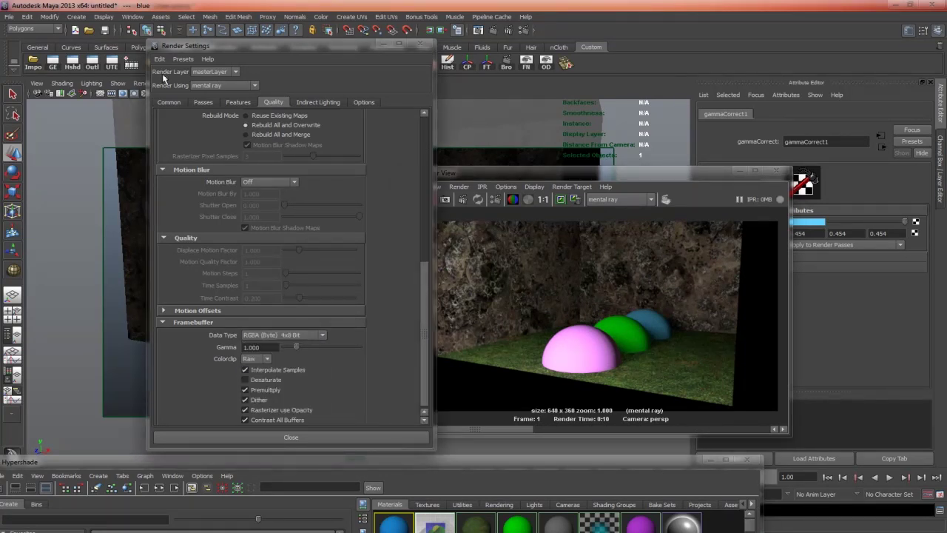
pyautogui.click(169, 102)
pyautogui.click(267, 180)
pyautogui.click(264, 198)
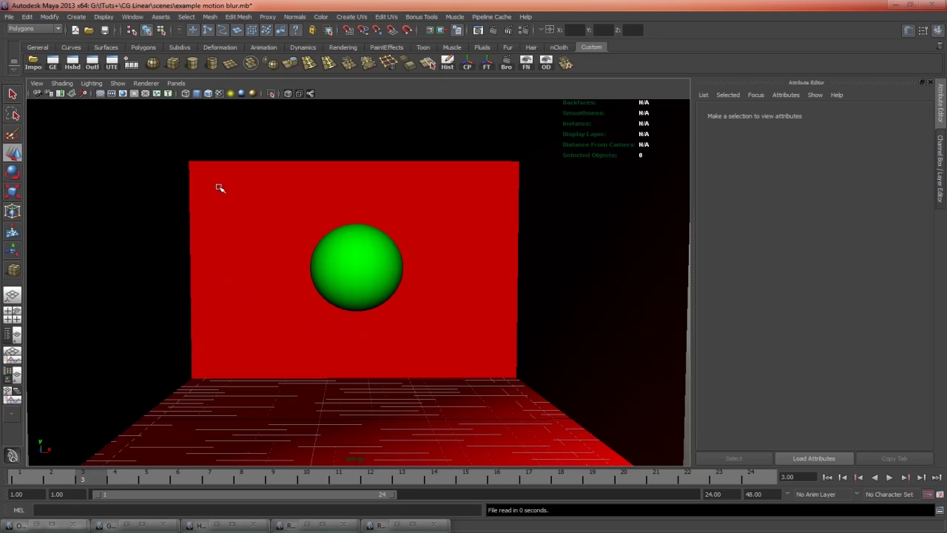
# Render frame 3 of the motion-blur scene with mental ray, Common render settings moved aside
pyautogui.click(522, 31)
pyautogui.click(458, 181)
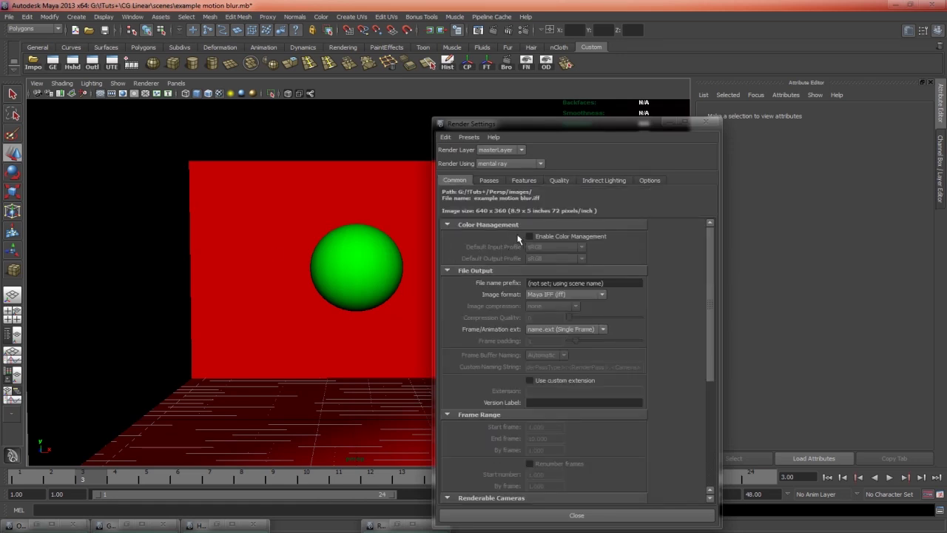
pyautogui.moveTo(639, 127); pyautogui.dragTo(811, 189)
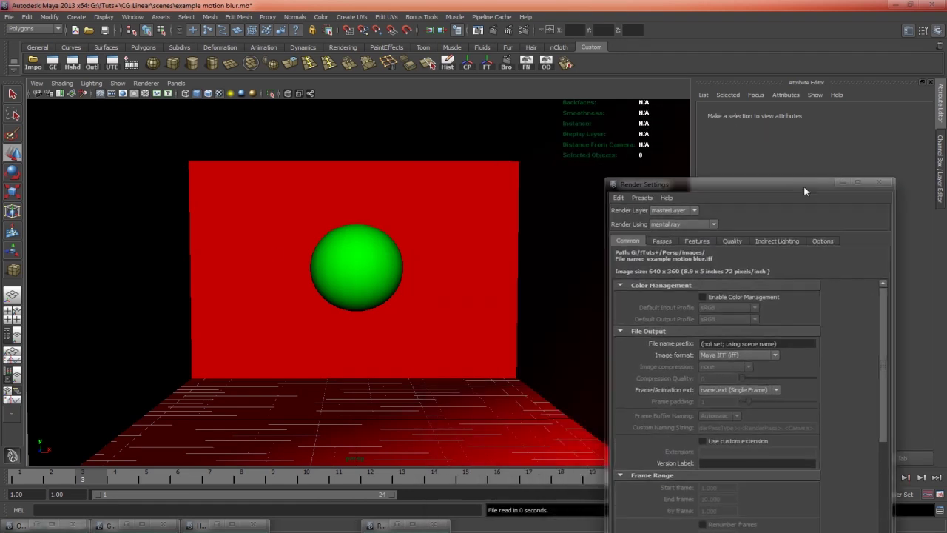
pyautogui.click(507, 30)
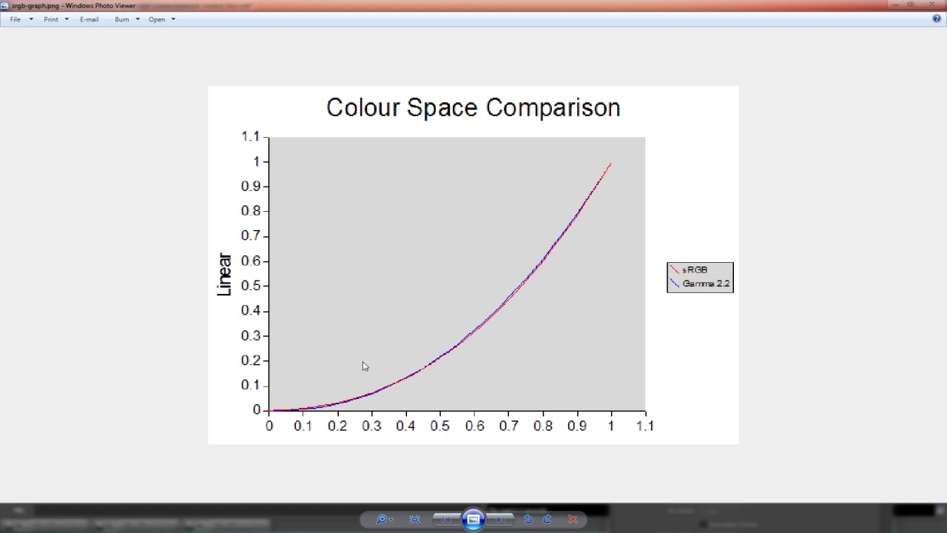
pyautogui.click(893, 4)
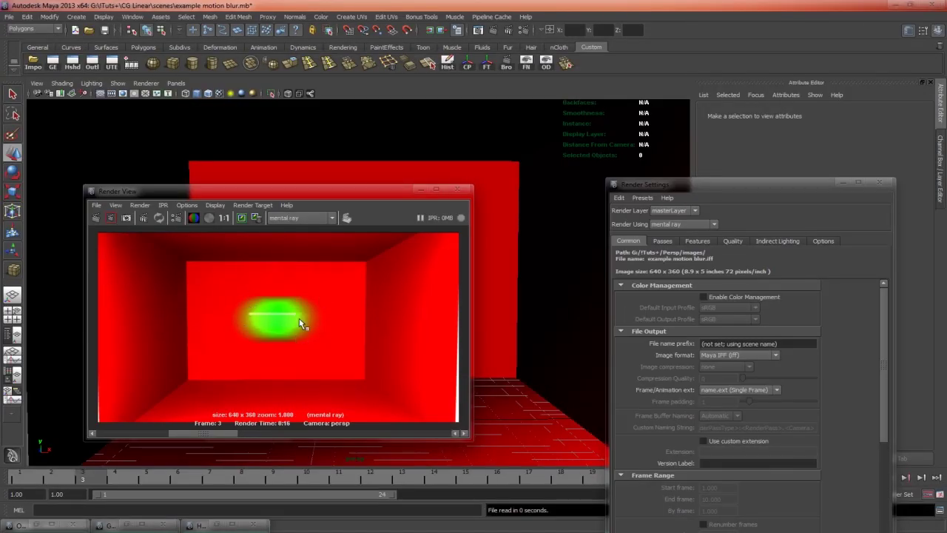
# Enable colour management with Linear sRGB input and sRGB output profiles
pyautogui.click(722, 296)
pyautogui.click(725, 307)
pyautogui.click(718, 305)
pyautogui.click(722, 319)
pyautogui.click(721, 321)
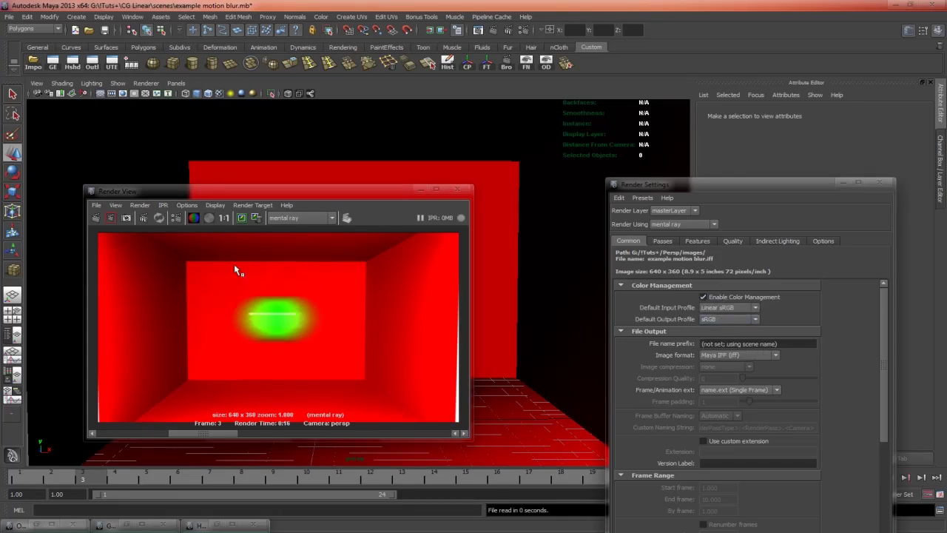
# Keep the current render in the Render View for later comparison
pyautogui.click(241, 218)
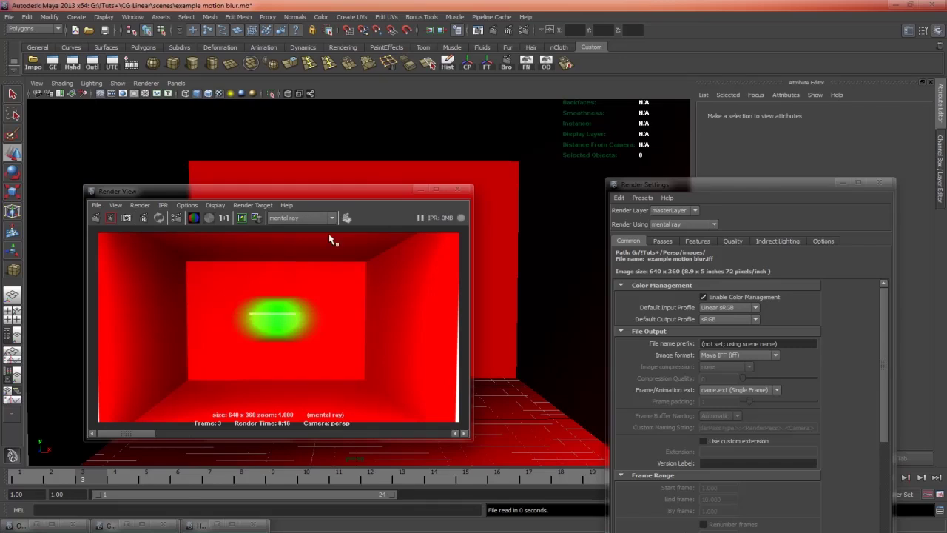
pyautogui.moveTo(310, 189); pyautogui.dragTo(423, 345)
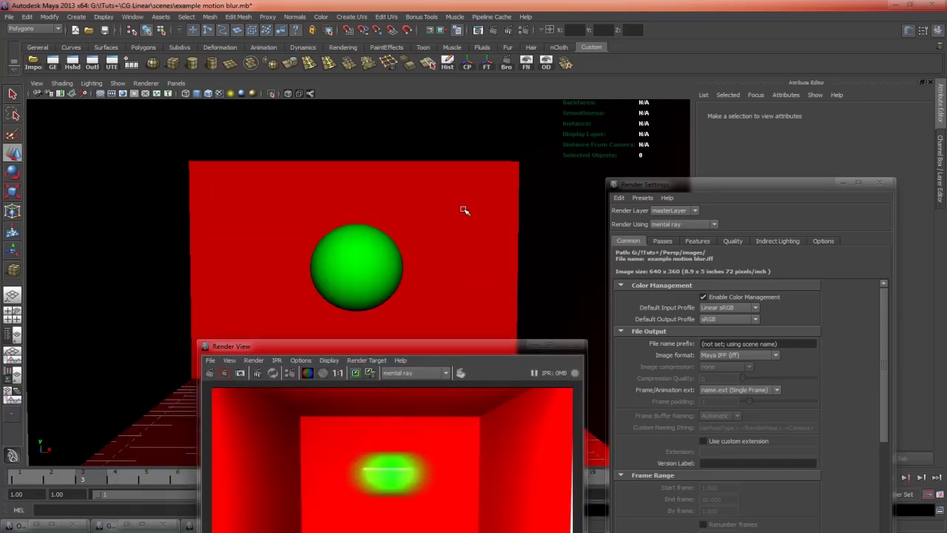
pyautogui.moveTo(335, 348); pyautogui.dragTo(323, 181)
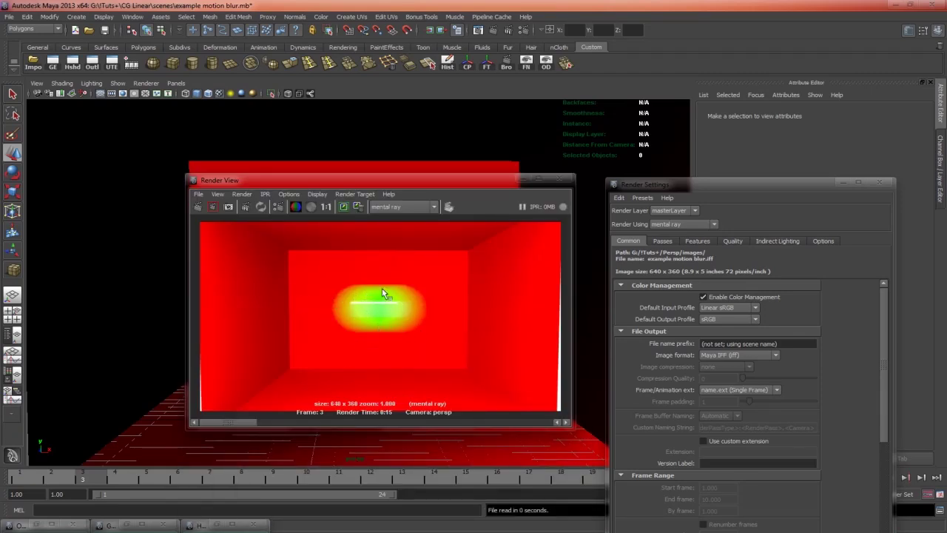
pyautogui.moveTo(261, 427)
pyautogui.mouseDown()
pyautogui.moveTo(249, 425)
pyautogui.moveTo(256, 428)
pyautogui.mouseUp()
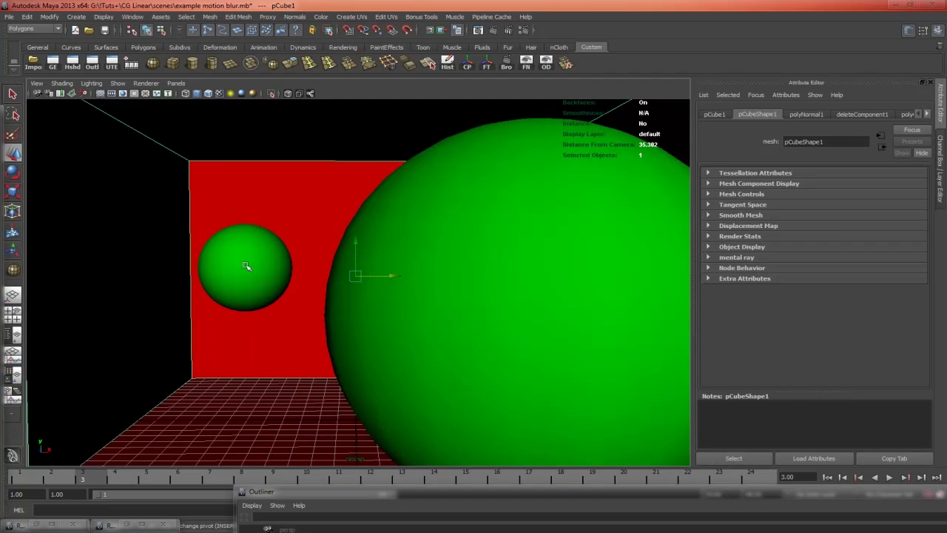
# Select the large green sphere, then select and frame the mia_lens_bokeh1 node in Hypershade
pyautogui.click(466, 300)
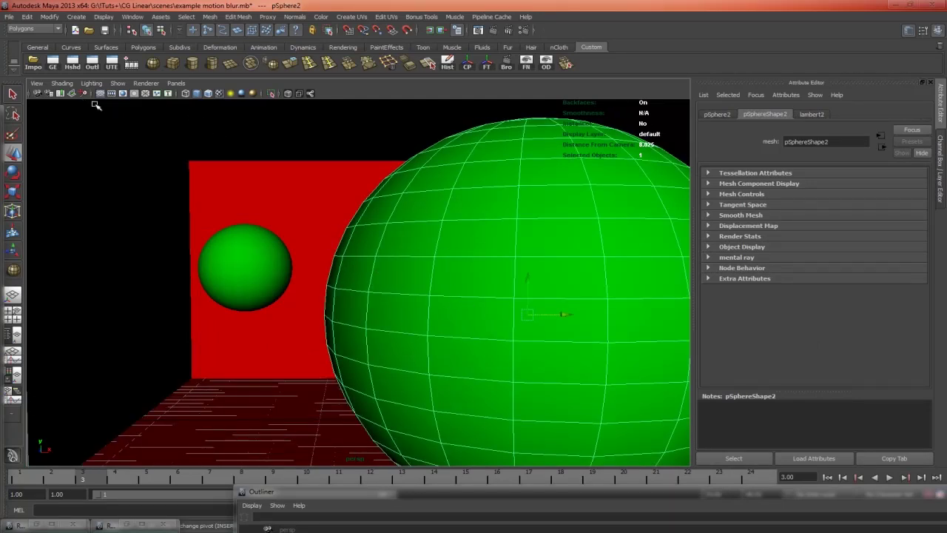
pyautogui.click(73, 64)
pyautogui.moveTo(349, 115); pyautogui.dragTo(419, 70)
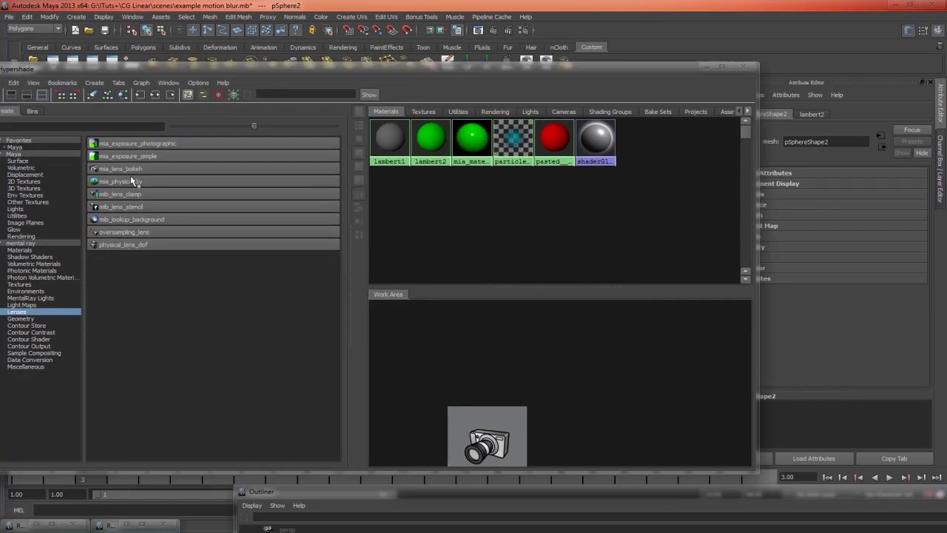
pyautogui.moveTo(541, 455); pyautogui.dragTo(518, 444)
pyautogui.press('f')
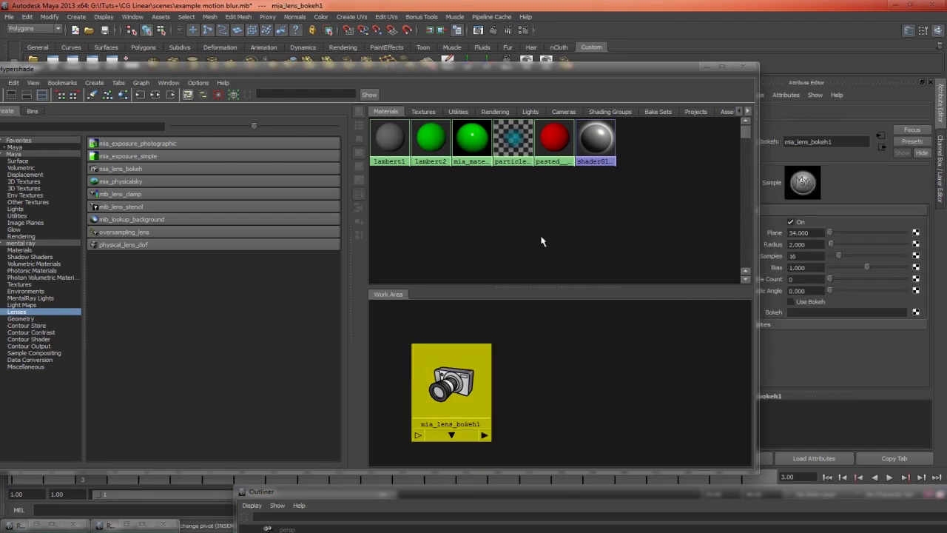
# Check the small sphere's distance, reselect mia_lens_bokeh1, and minimize Hypershade
pyautogui.moveTo(596, 75); pyautogui.dragTo(716, 469)
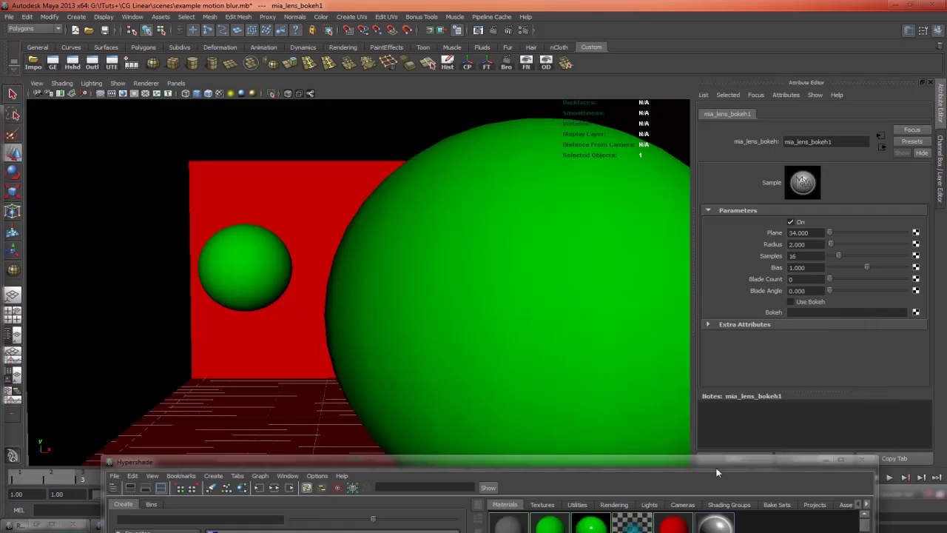
pyautogui.click(268, 266)
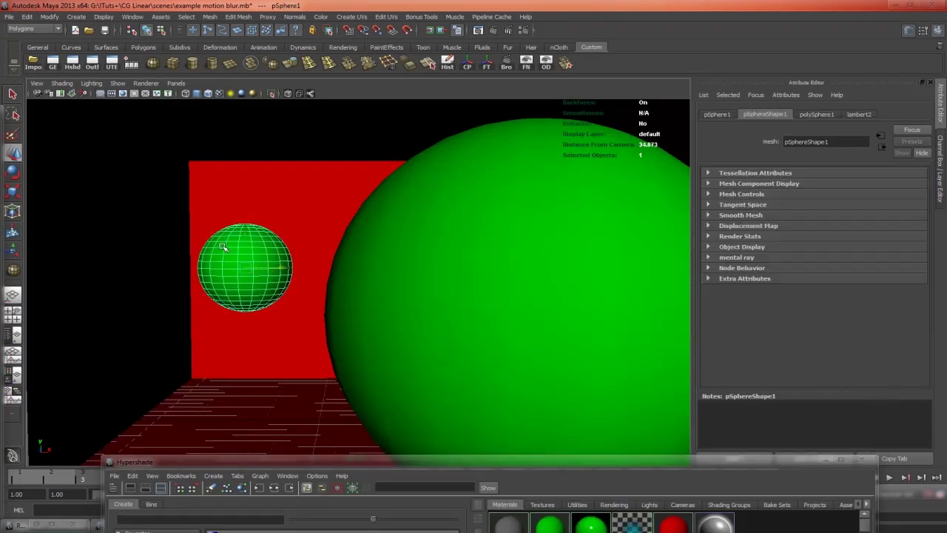
pyautogui.moveTo(502, 461); pyautogui.dragTo(389, 185)
pyautogui.click(457, 494)
pyautogui.moveTo(583, 190); pyautogui.dragTo(421, 282)
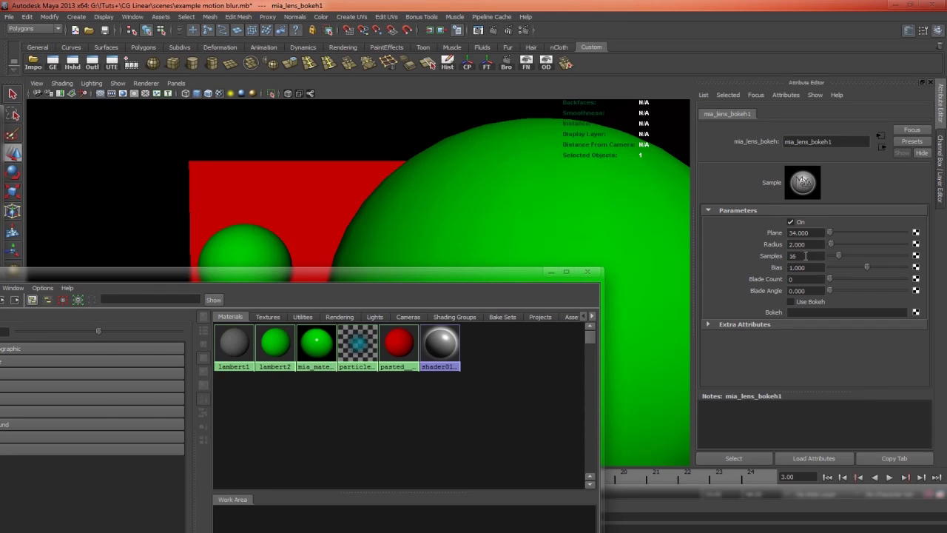
pyautogui.click(549, 272)
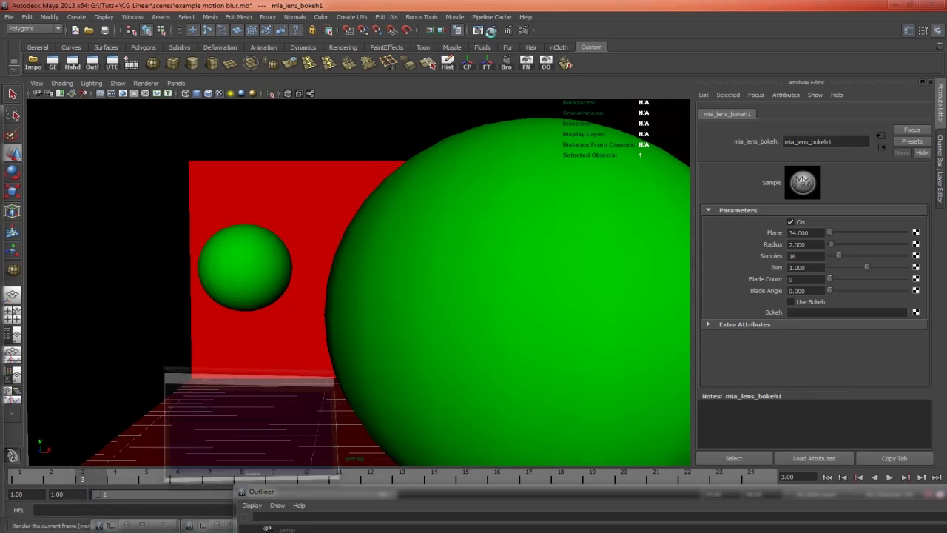
# Render frame 3 with bokeh depth of field and view the colour space graph
pyautogui.click(493, 29)
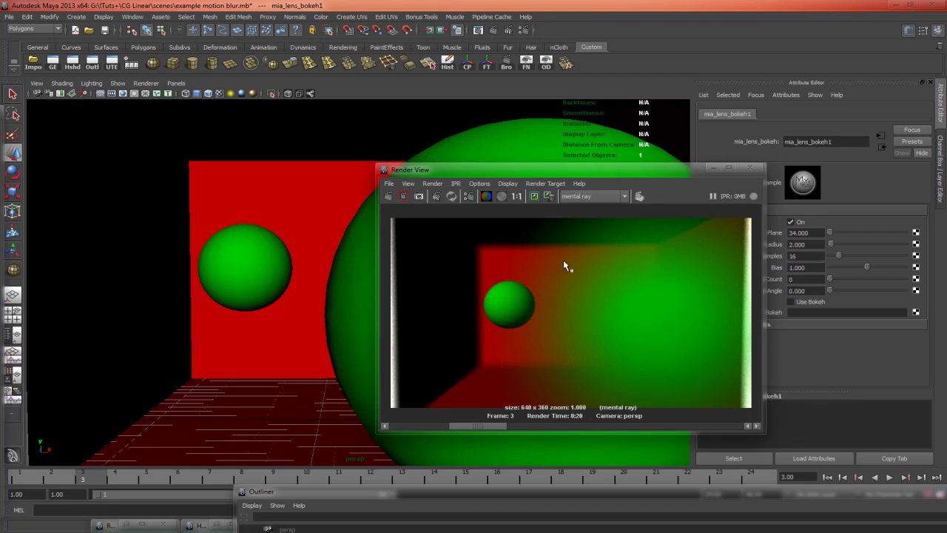
pyautogui.click(589, 524)
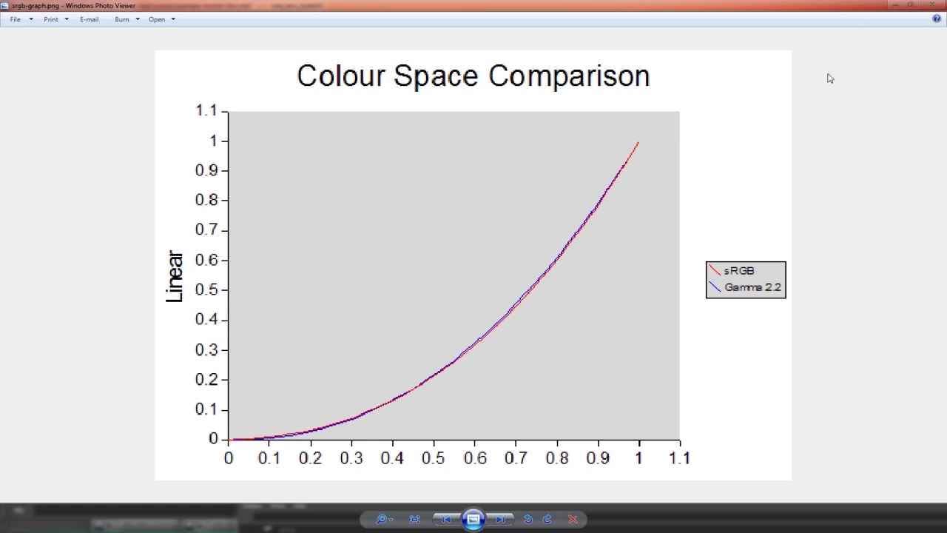
pyautogui.click(889, 5)
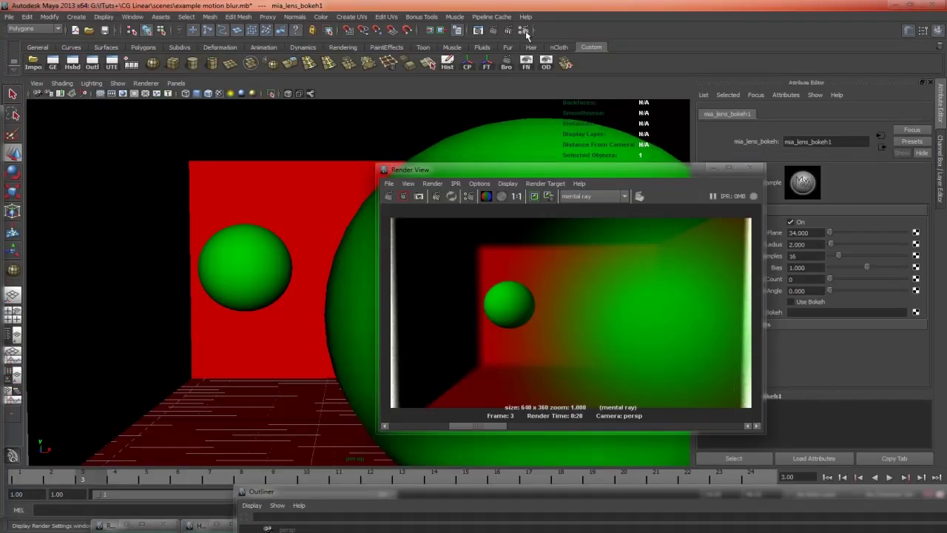
# Enable colour management, redo the depth-of-field render, and compare it with the stored image
pyautogui.click(640, 196)
pyautogui.click(260, 177)
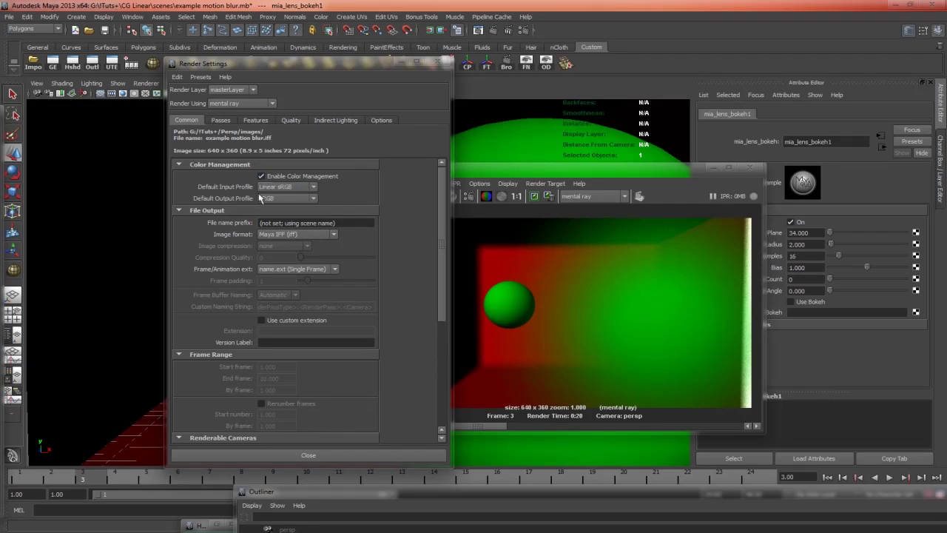
pyautogui.moveTo(486, 167); pyautogui.dragTo(566, 140)
pyautogui.click(468, 167)
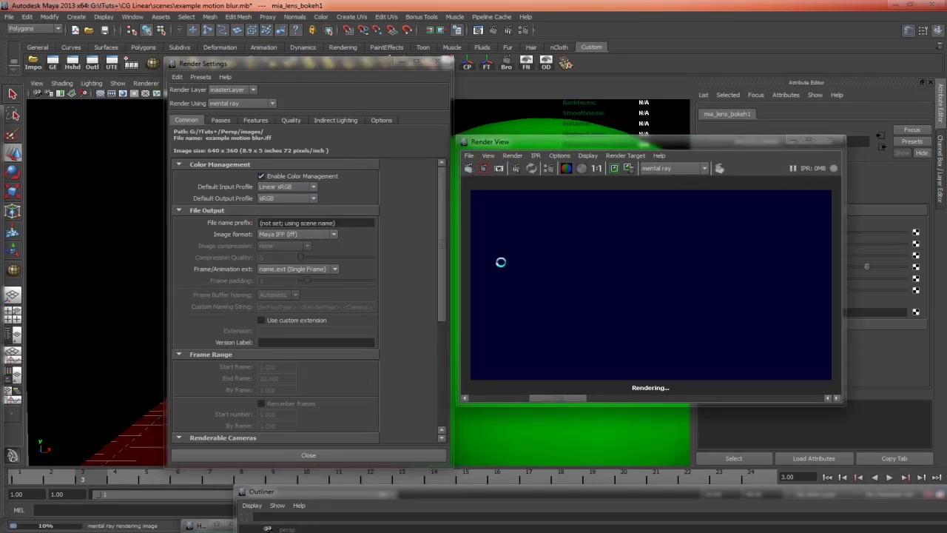
pyautogui.moveTo(516, 398); pyautogui.dragTo(548, 398)
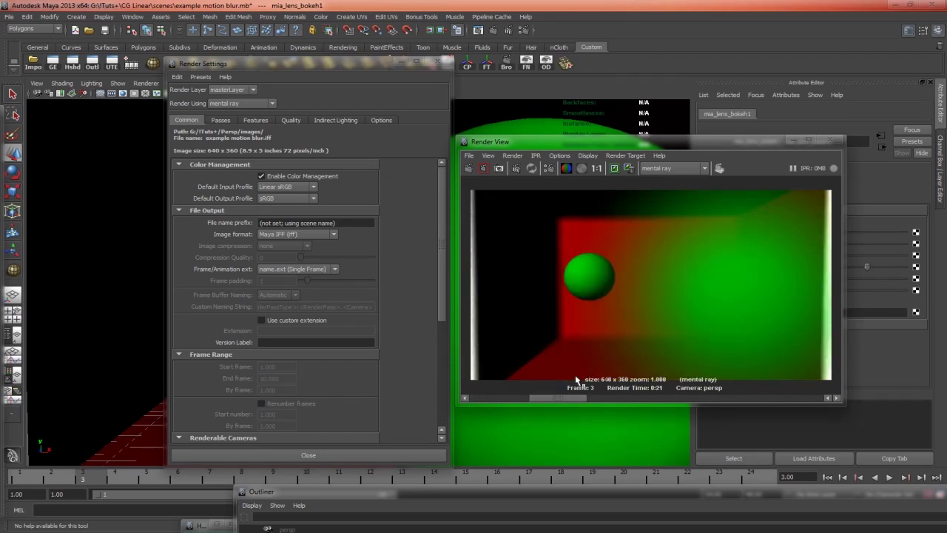
pyautogui.moveTo(563, 397); pyautogui.dragTo(507, 397)
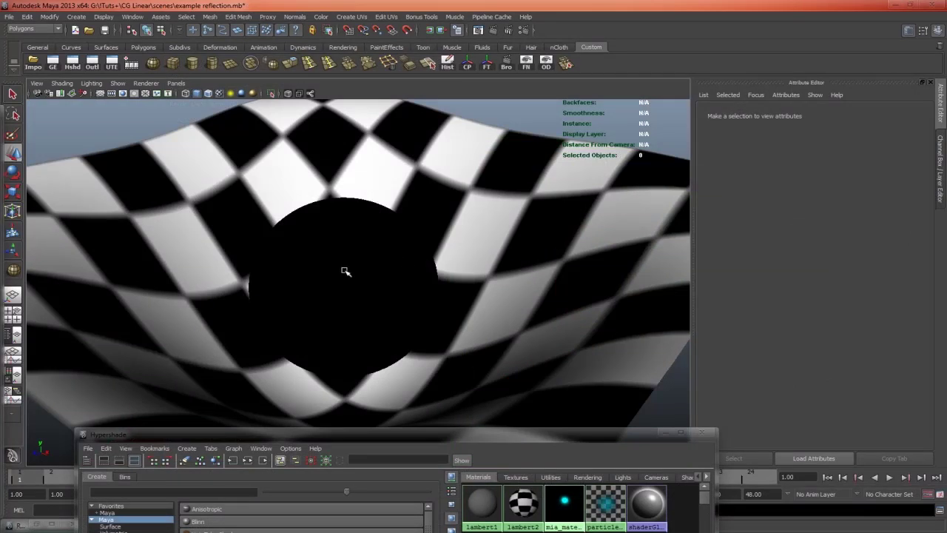
# Load mia_material_x_passes1's attributes, render the reflection scene, and keep the image
pyautogui.click(345, 271)
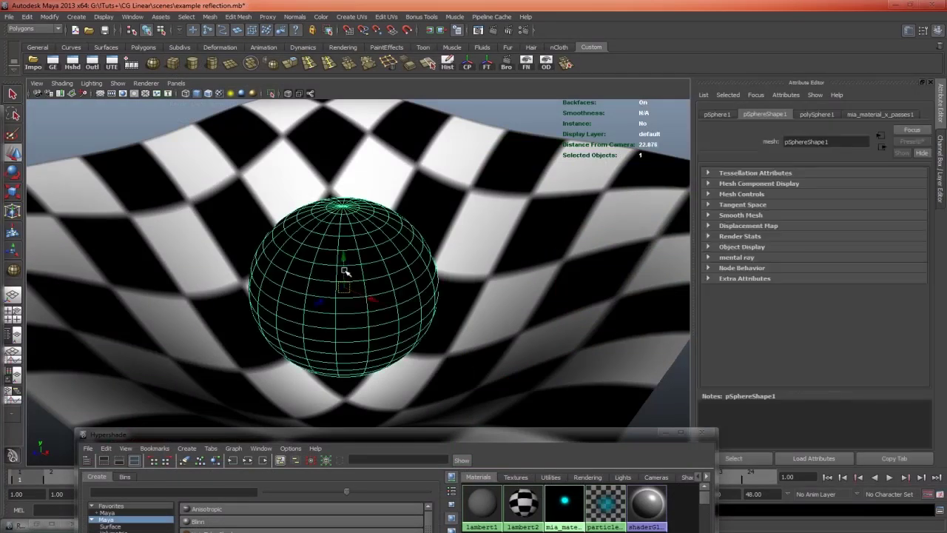
pyautogui.click(390, 161)
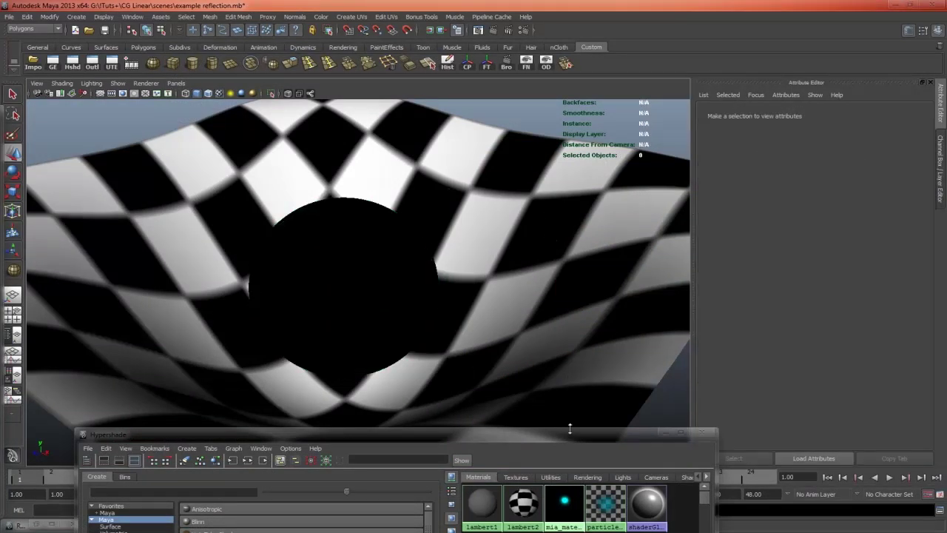
pyautogui.moveTo(544, 440); pyautogui.dragTo(490, 371)
pyautogui.click(511, 432)
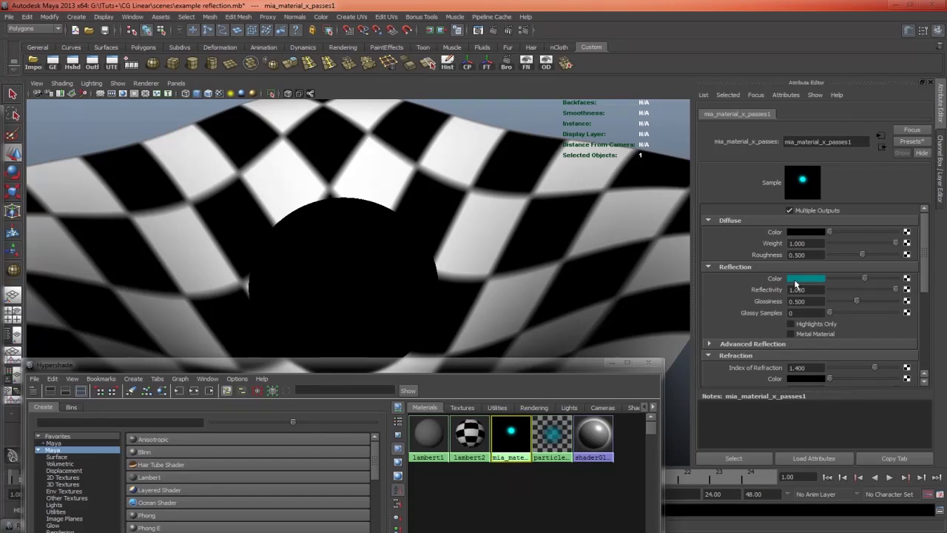
pyautogui.click(490, 33)
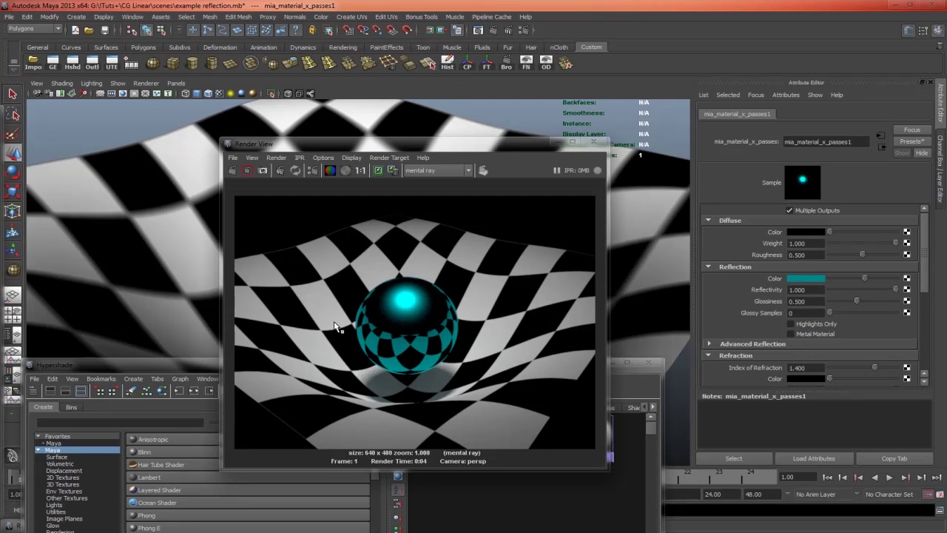
pyautogui.click(378, 170)
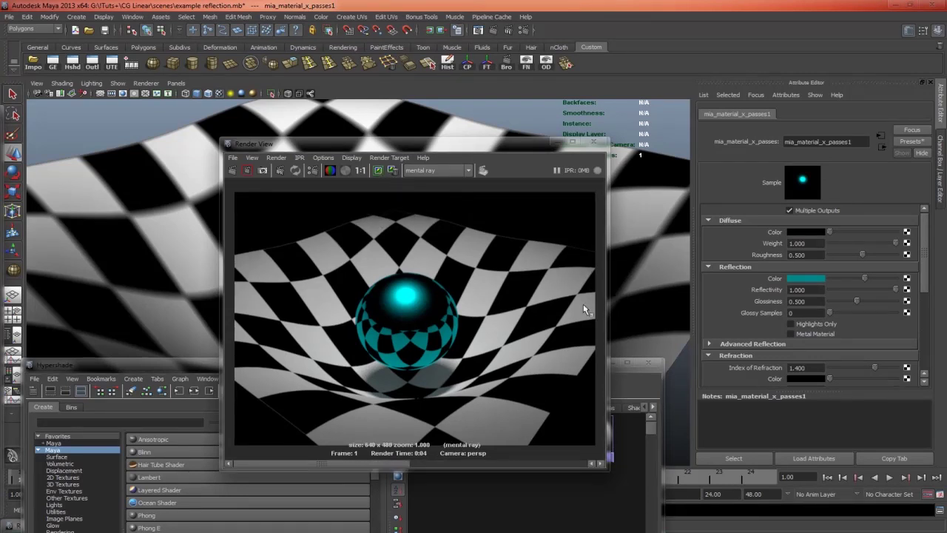
# Connect a Gamma Correct node to the reflection colour with gamma 0.454 on all three channels
pyautogui.click(906, 279)
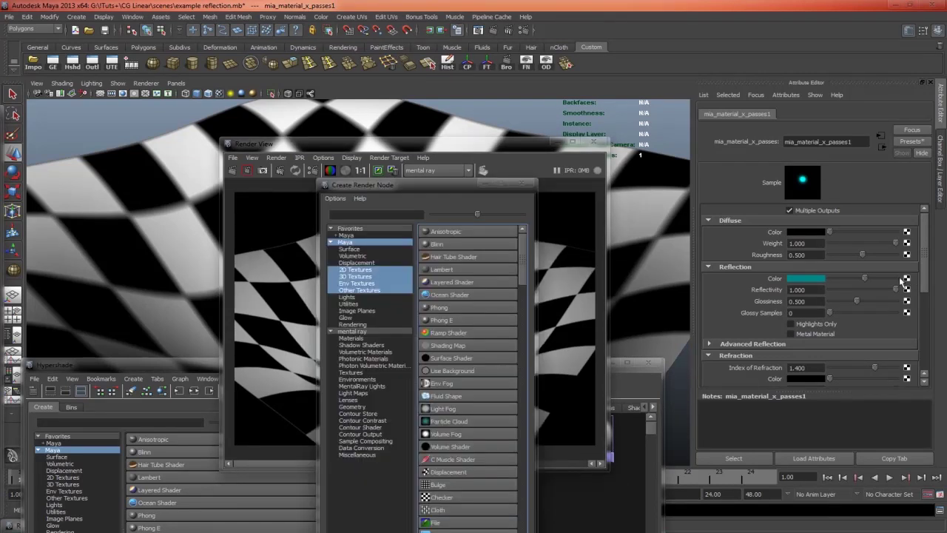
pyautogui.click(361, 213)
pyautogui.write('gamma')
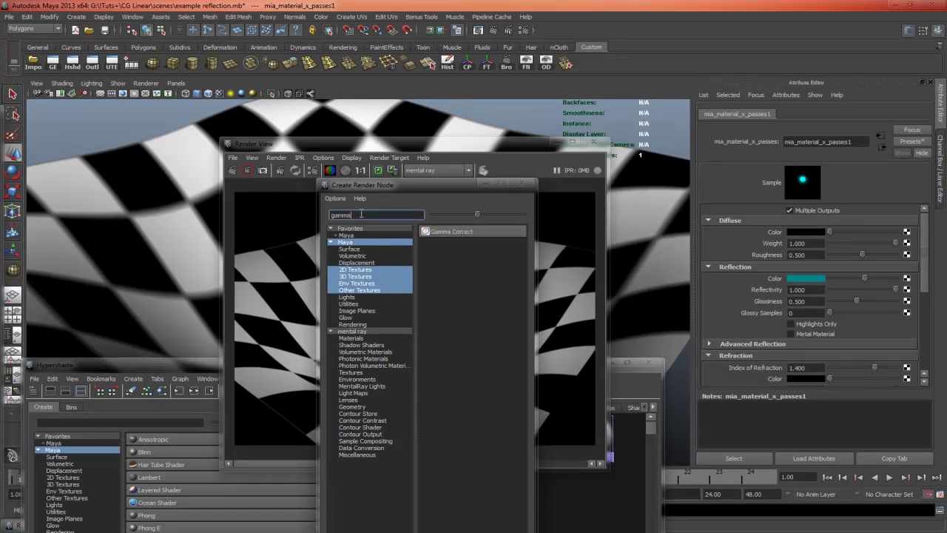
pyautogui.click(449, 231)
pyautogui.click(805, 222)
pyautogui.doubleClick(799, 233)
pyautogui.write('0.454')
pyautogui.press('Tab')
pyautogui.write('0.454')
pyautogui.press('Tab')
pyautogui.write('0.454')
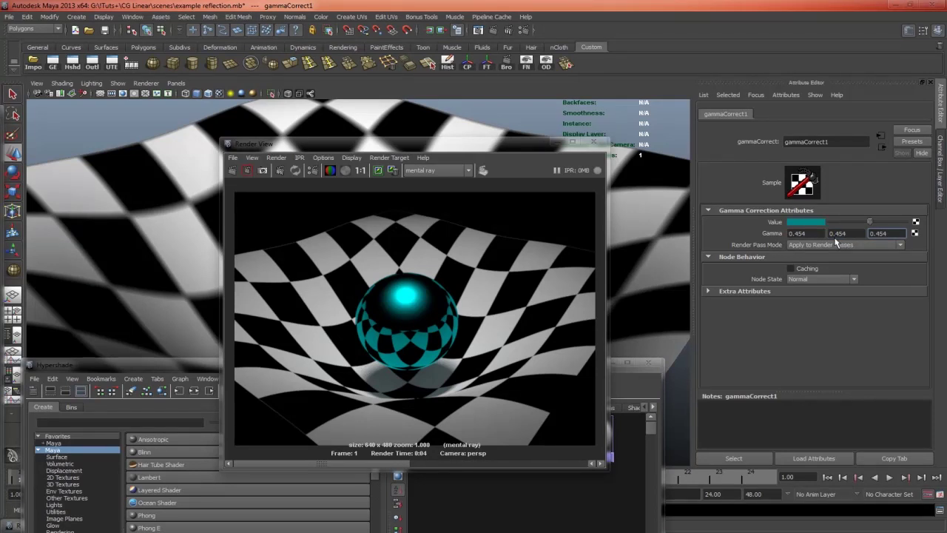
# Redo the reflection render with the gamma correction and inspect the result
pyautogui.click(235, 171)
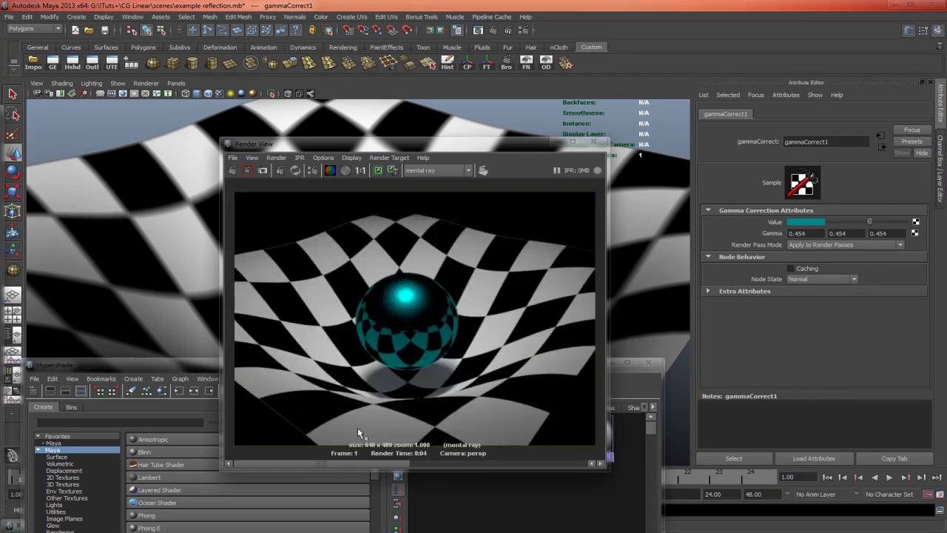
pyautogui.moveTo(383, 464); pyautogui.dragTo(509, 466)
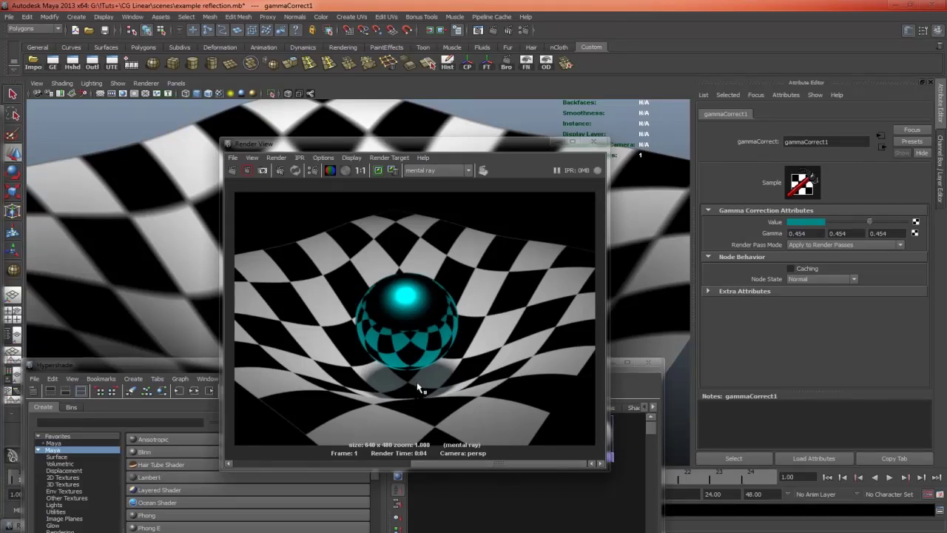
pyautogui.moveTo(447, 464)
pyautogui.mouseDown()
pyautogui.moveTo(327, 463)
pyautogui.moveTo(456, 466)
pyautogui.mouseUp()
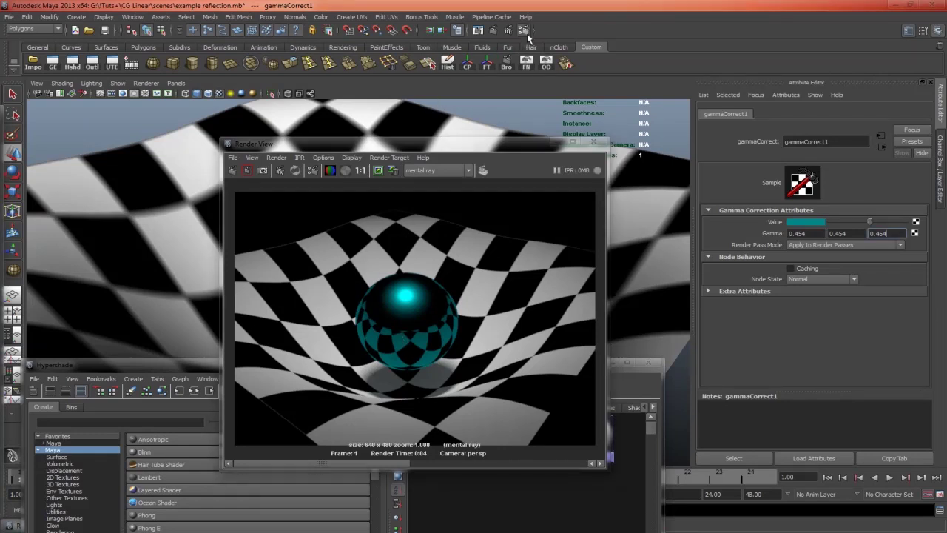
# Associate all five scene render passes with the current render layer
pyautogui.click(478, 29)
pyautogui.click(336, 163)
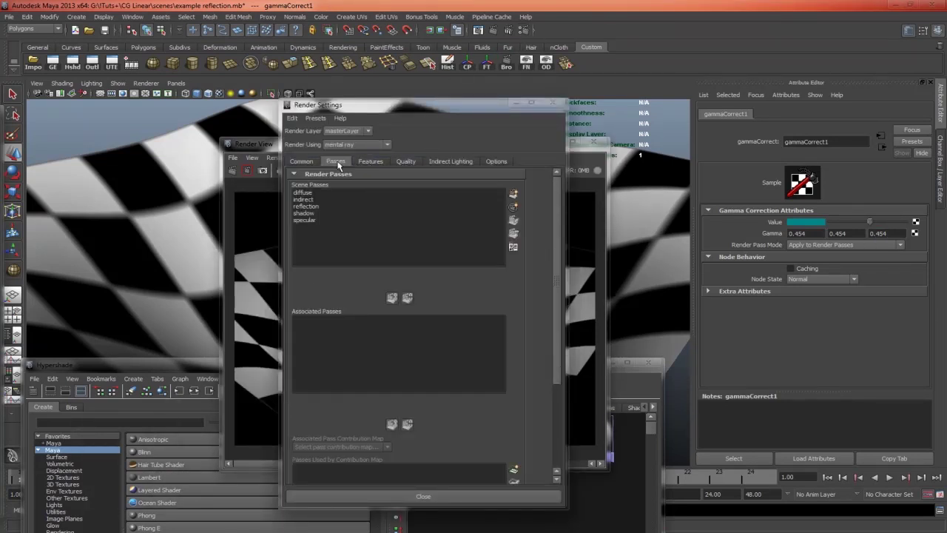
pyautogui.click(313, 199)
pyautogui.click(309, 192)
pyautogui.click(392, 297)
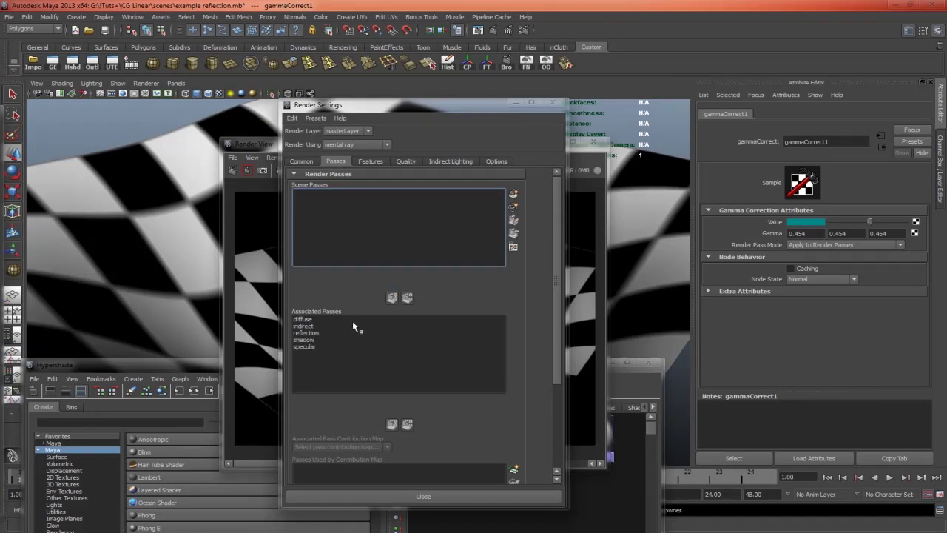
# Set the output colour profile to Linear sRGB
pyautogui.click(301, 162)
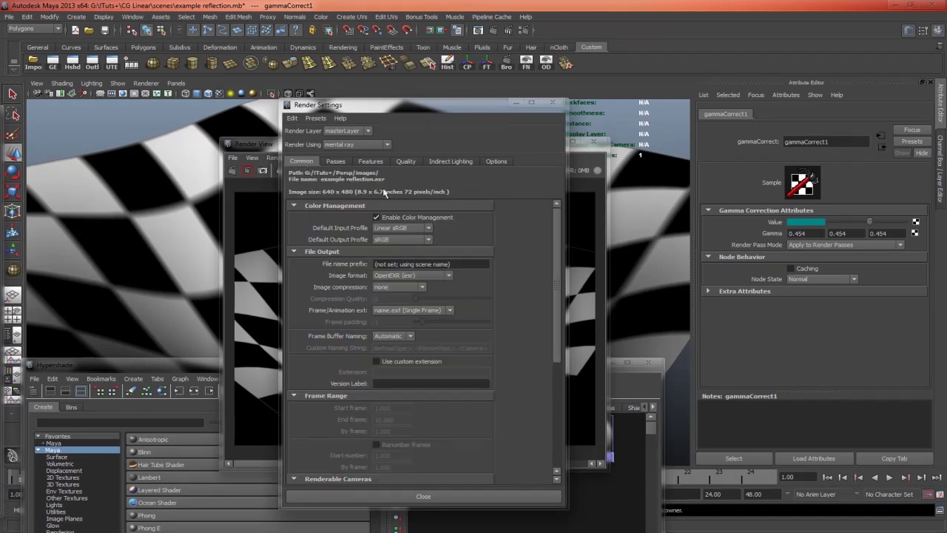
pyautogui.click(400, 239)
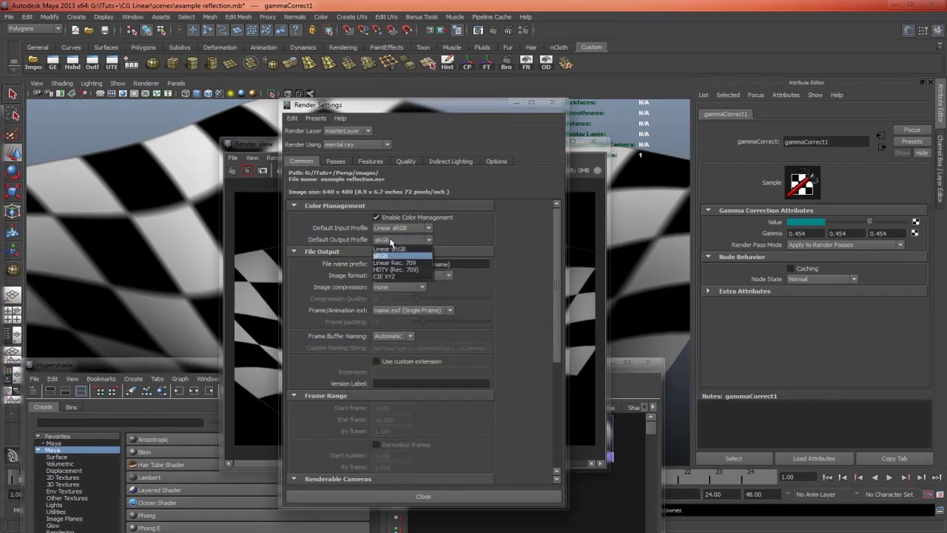
pyautogui.click(390, 251)
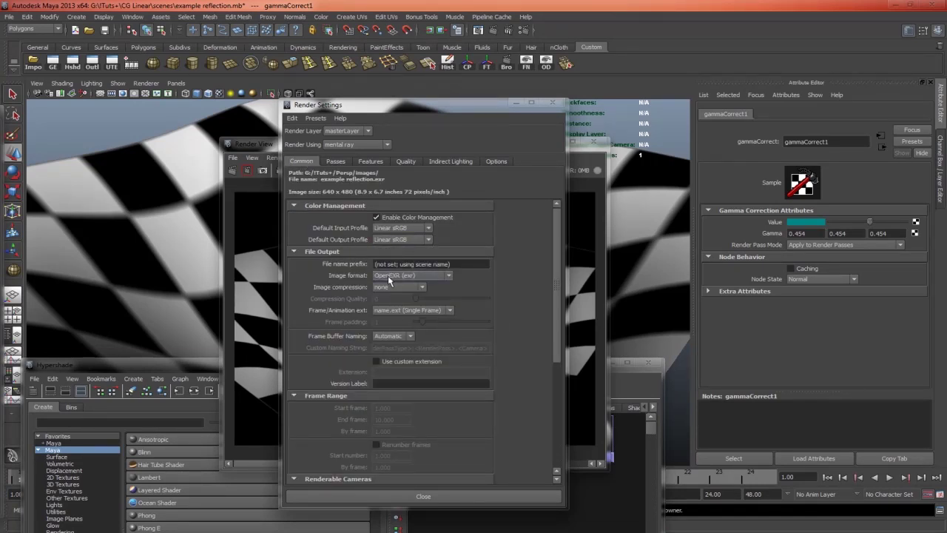
# Set the framebuffer data type to RGBA (Float) 4x32 Bit
pyautogui.click(398, 162)
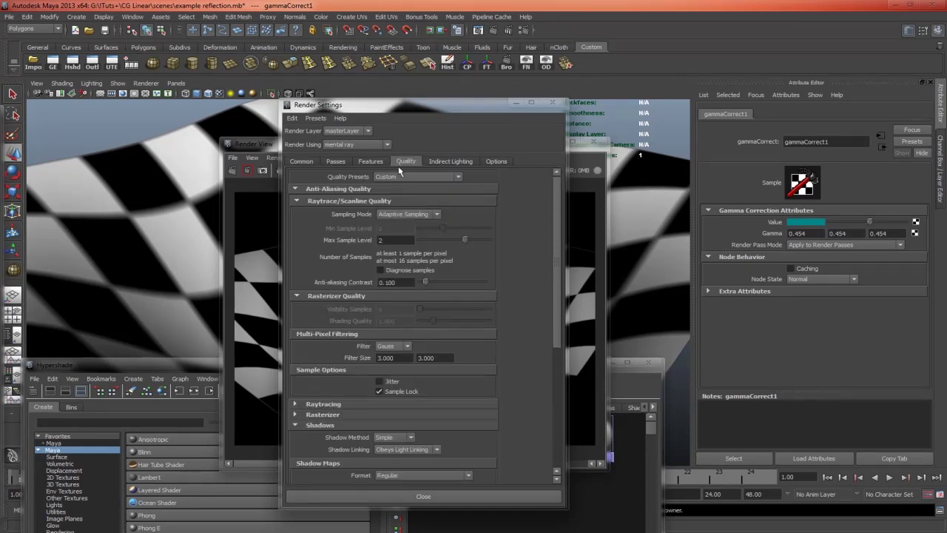
pyautogui.scroll(-7, 359, 357)
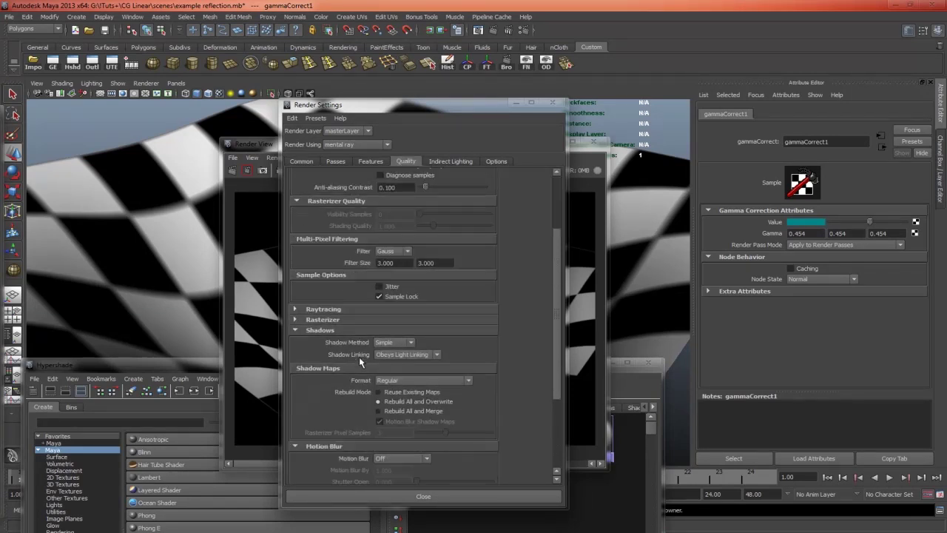
pyautogui.click(325, 476)
pyautogui.scroll(-3, 339, 429)
pyautogui.click(388, 390)
pyautogui.scroll(-2, 407, 429)
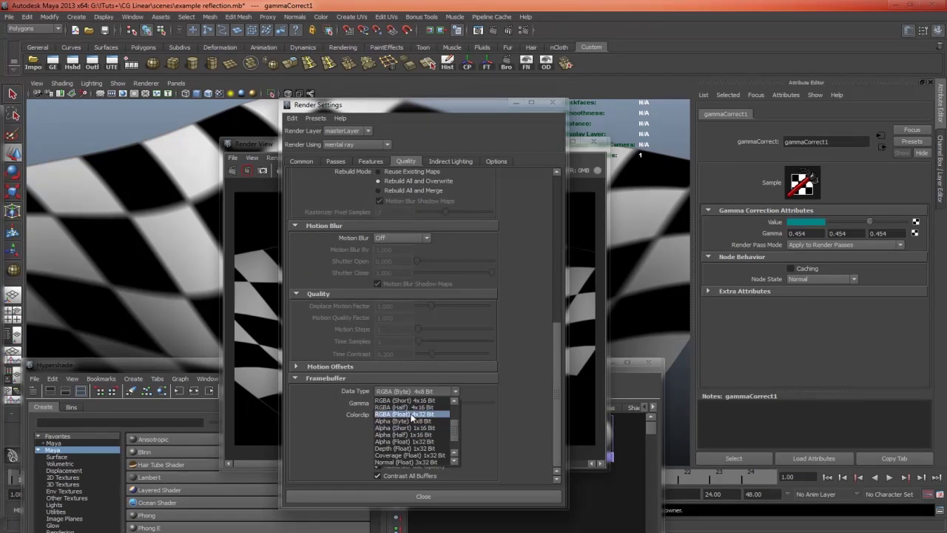
pyautogui.click(412, 415)
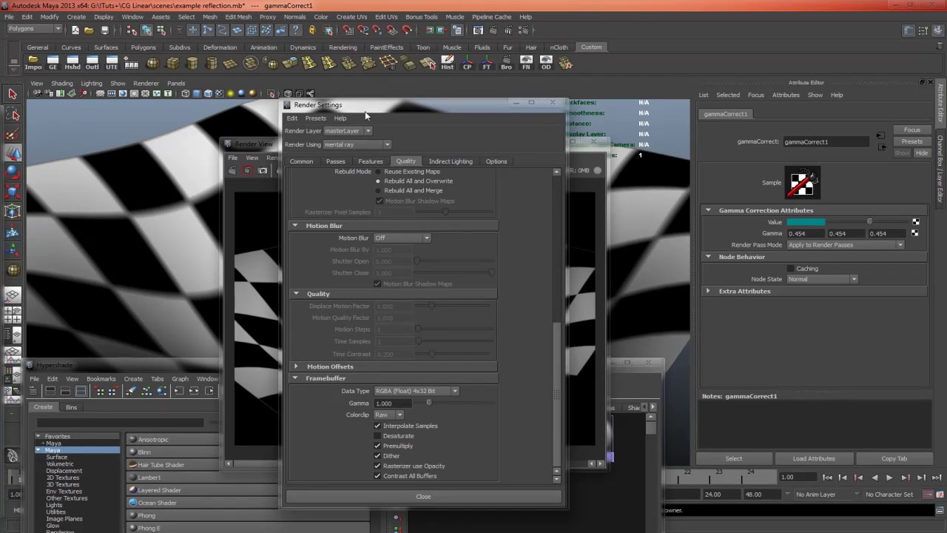
pyautogui.moveTo(365, 111); pyautogui.dragTo(704, 108)
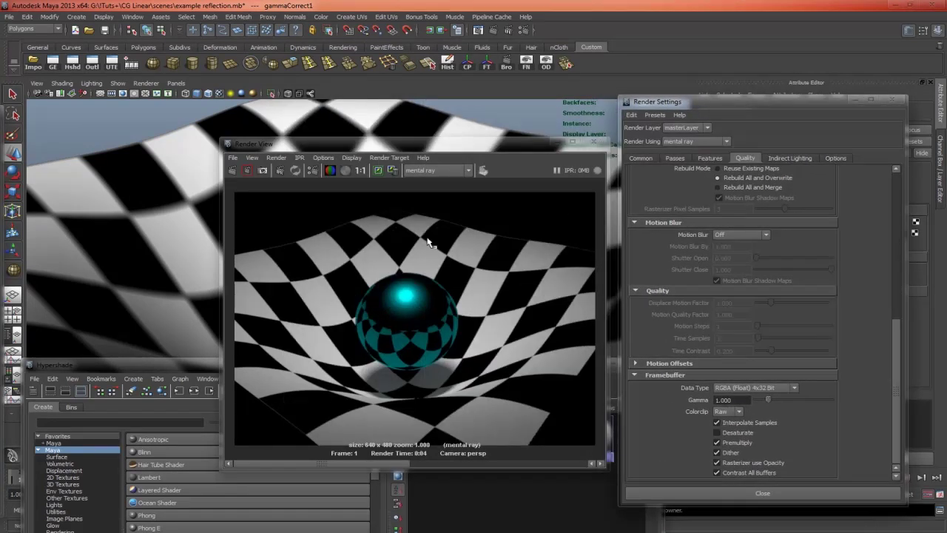
# Re-render the reflection scene as a linear float image, then bring up mental ray batch render options
pyautogui.click(233, 172)
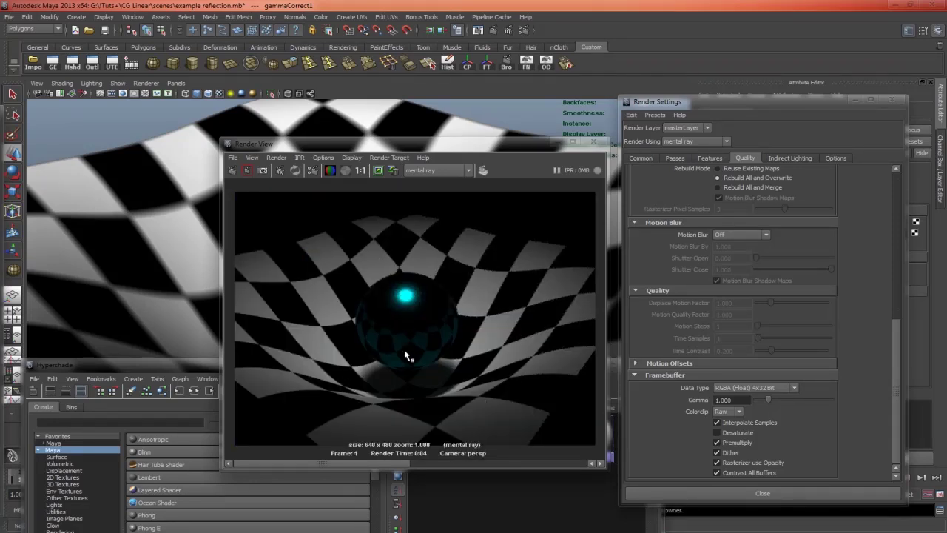
pyautogui.click(642, 159)
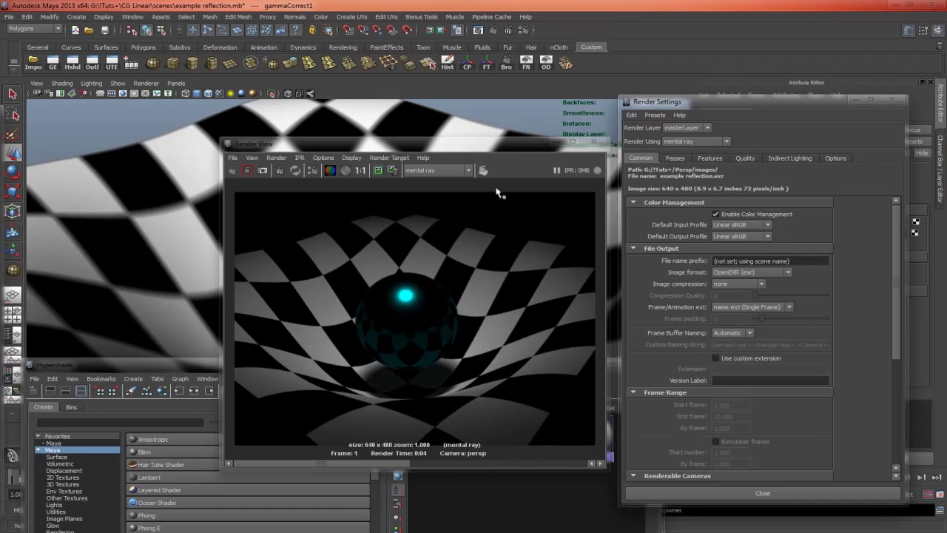
pyautogui.click(506, 65)
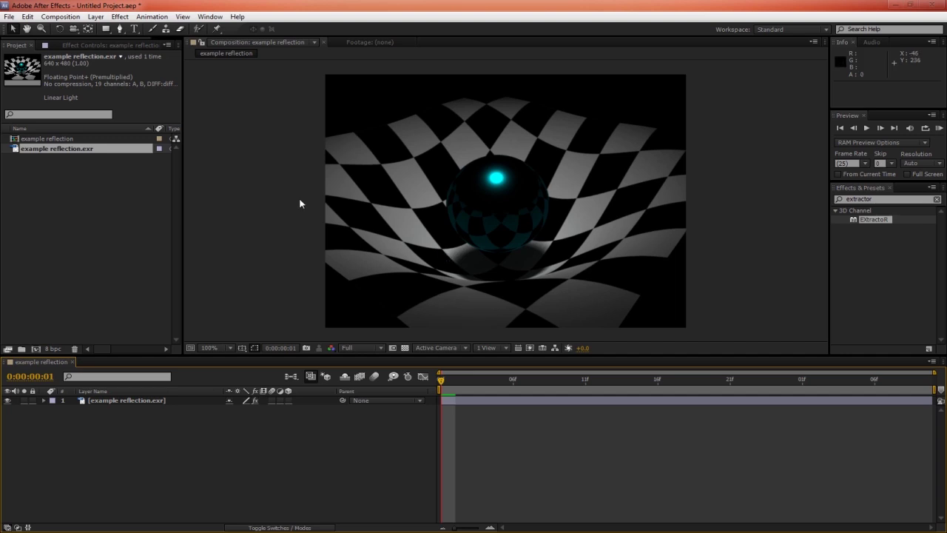
pyautogui.rightClick(70, 155)
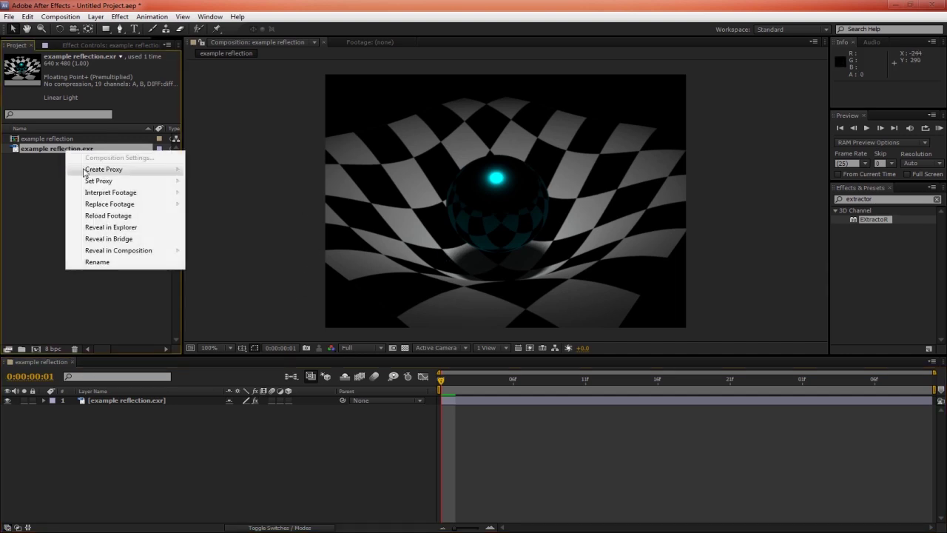
pyautogui.moveTo(94, 194)
pyautogui.click(194, 193)
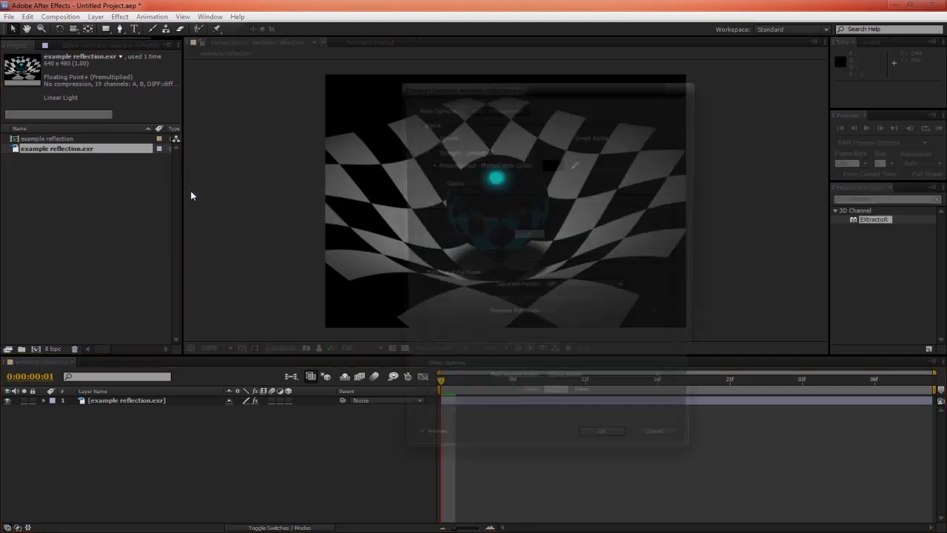
pyautogui.click(481, 108)
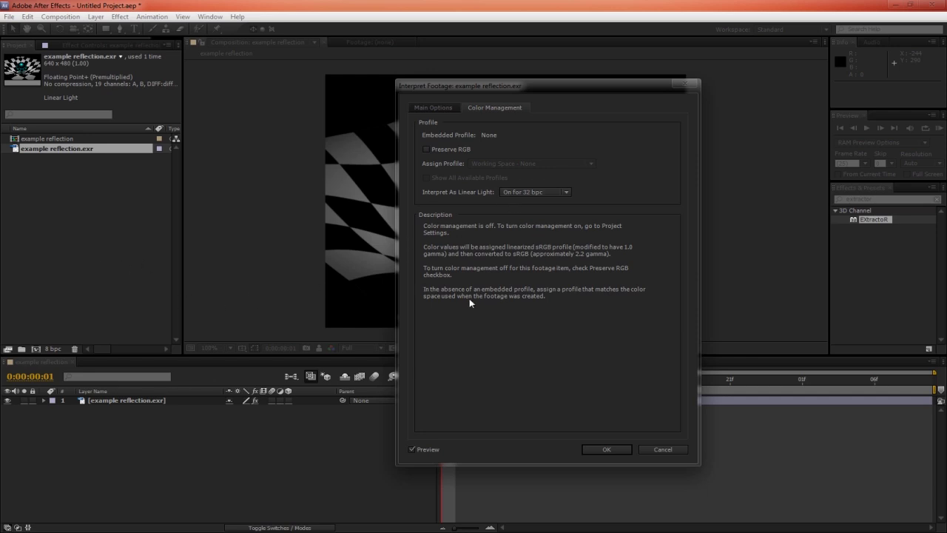
pyautogui.click(520, 194)
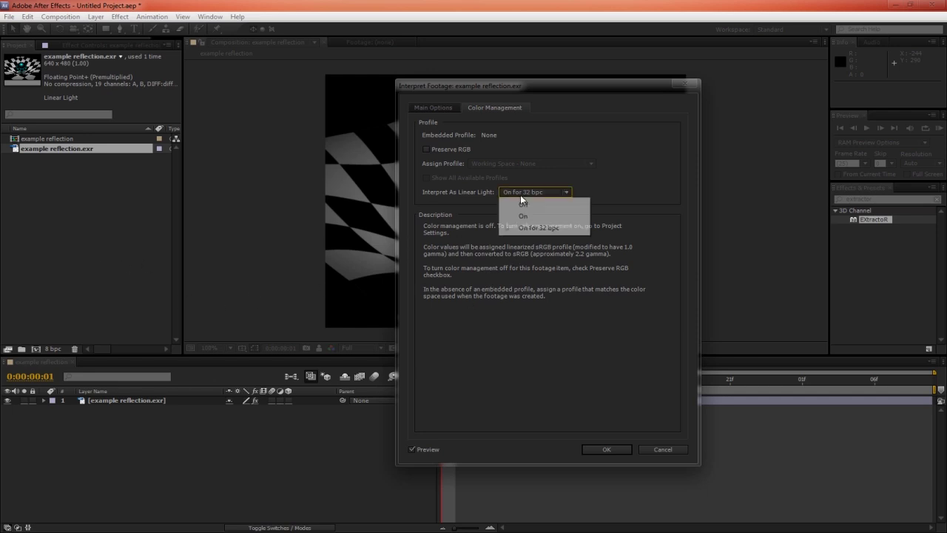
pyautogui.click(471, 201)
pyautogui.click(615, 448)
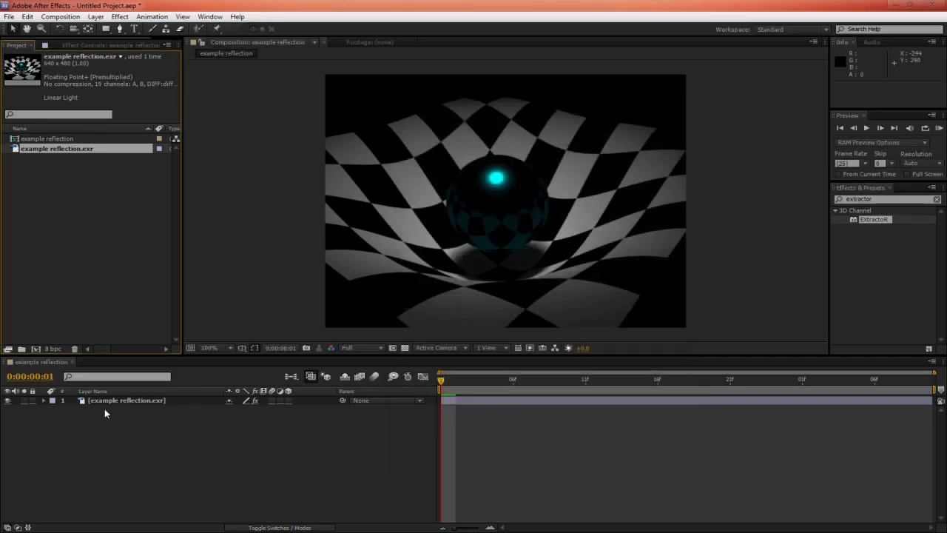
# Set project depth to 32 bpc float with a linearized sRGB IEC61966-2.1 working space
pyautogui.click(53, 348)
pyautogui.click(288, 244)
pyautogui.click(284, 278)
pyautogui.click(286, 260)
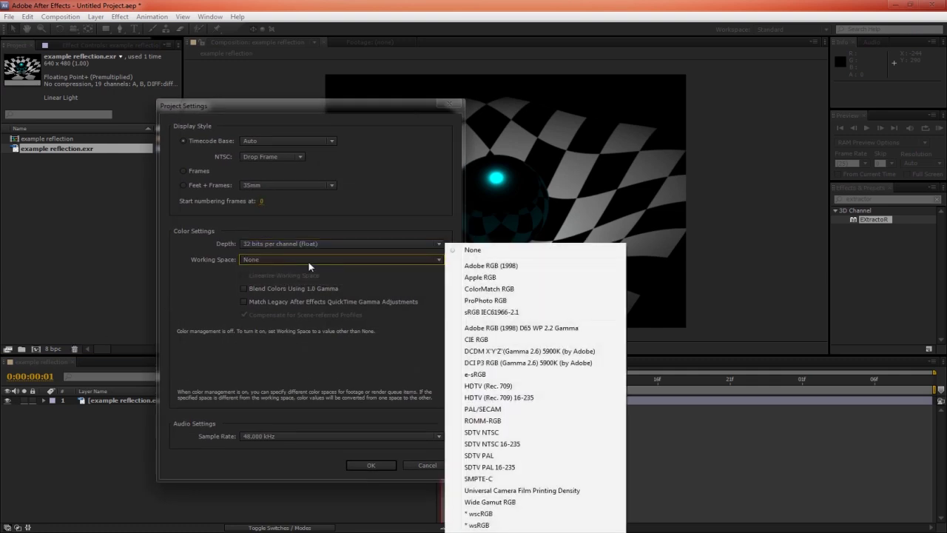
pyautogui.click(483, 312)
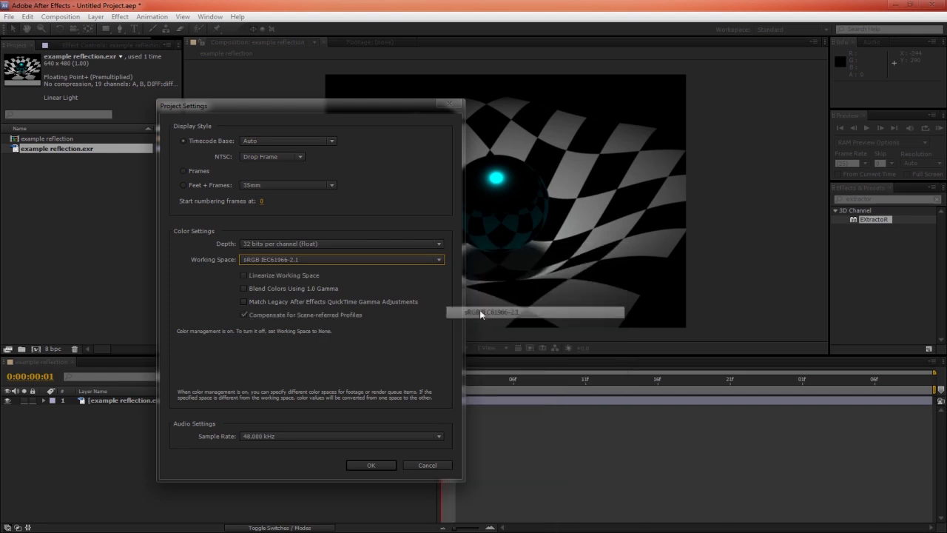
pyautogui.click(297, 275)
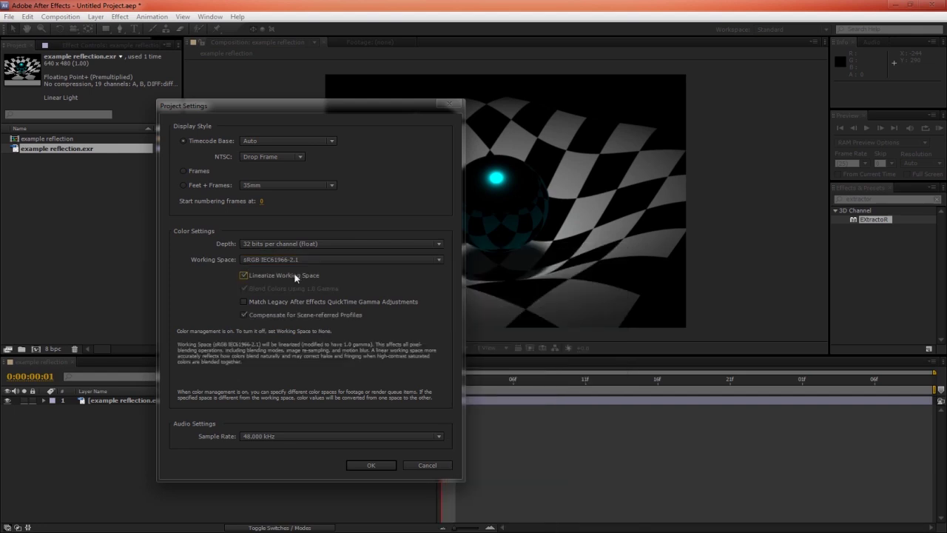
pyautogui.click(359, 464)
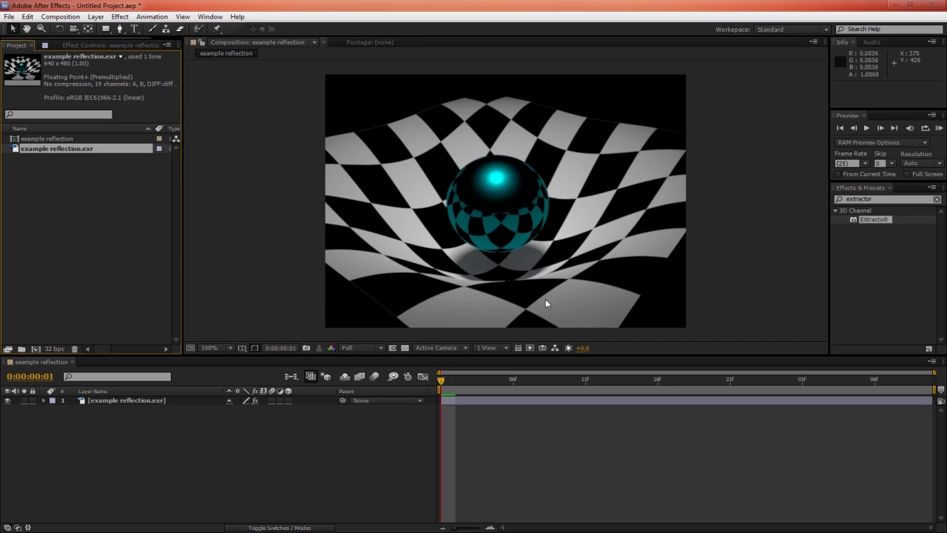
# Apply a second EXtractoR to the EXR layer, leaving its red channel as R
pyautogui.moveTo(870, 220); pyautogui.dragTo(202, 398)
pyautogui.click(73, 174)
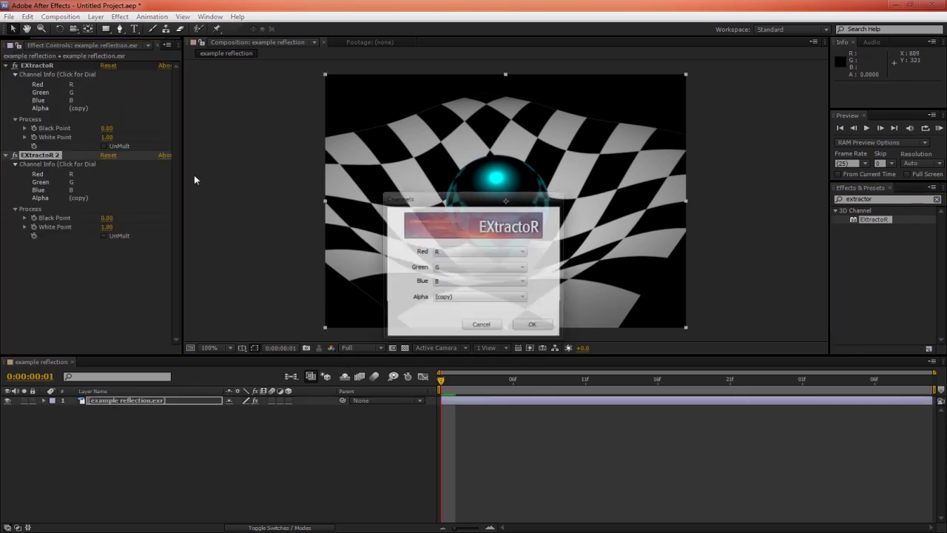
pyautogui.click(448, 253)
pyautogui.click(448, 254)
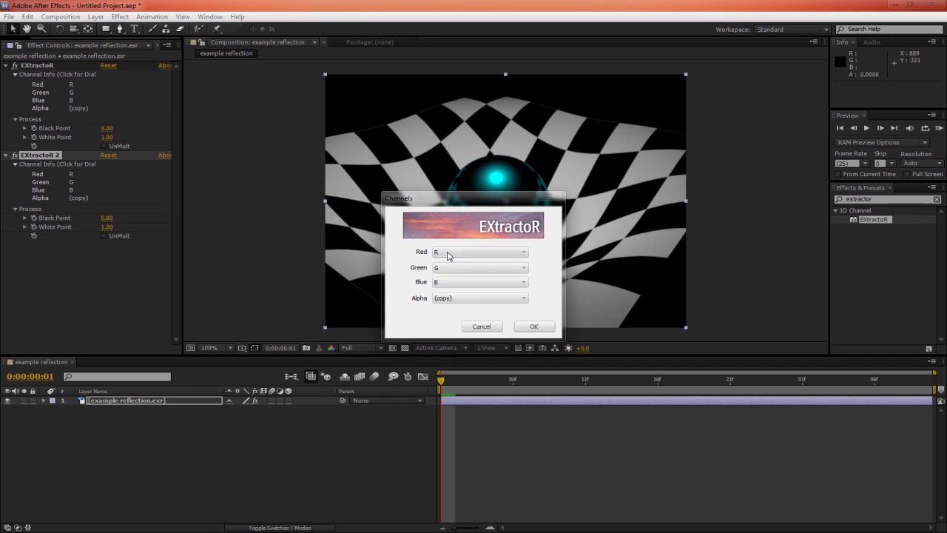
pyautogui.click(478, 326)
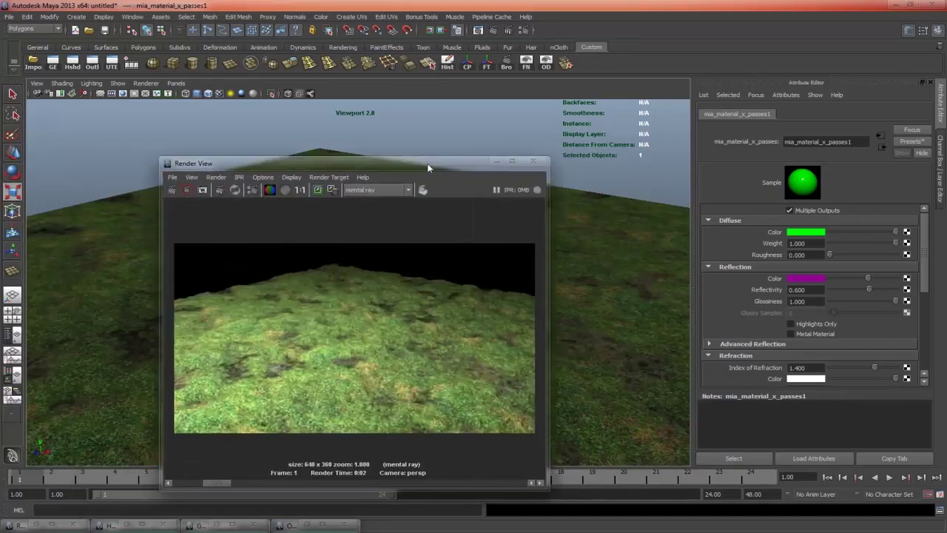
# Move the grass-plane Render View window over the viewport
pyautogui.moveTo(450, 154); pyautogui.dragTo(584, 154)
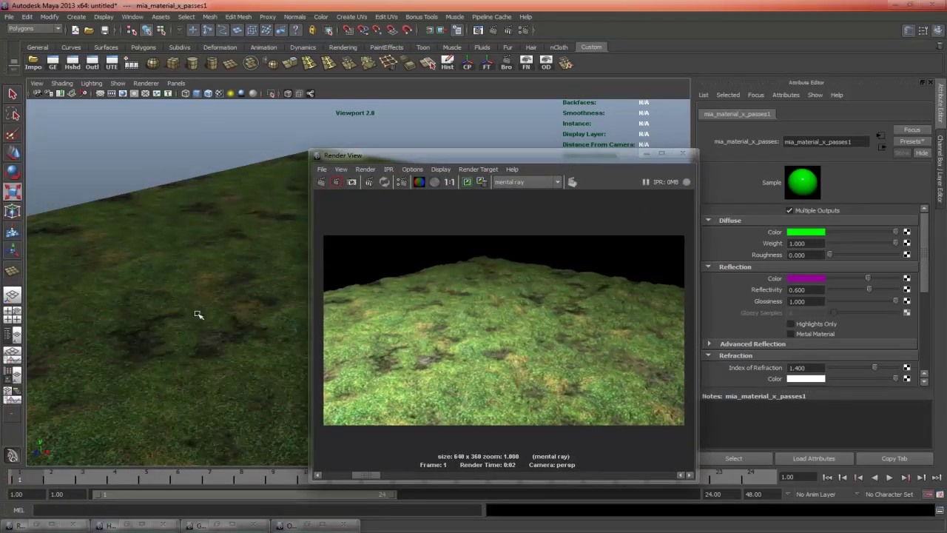